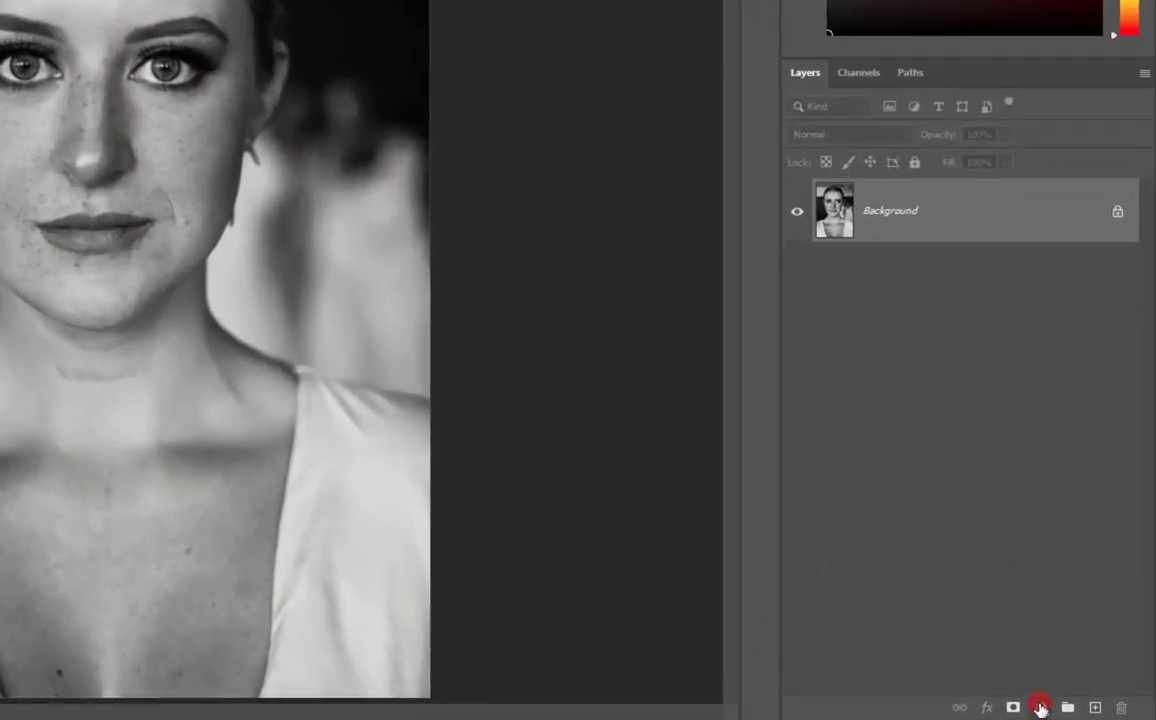
# Step: Add a Solid Color fill layer in the peach skin tone #f7d0be
pyautogui.click(1077, 711)
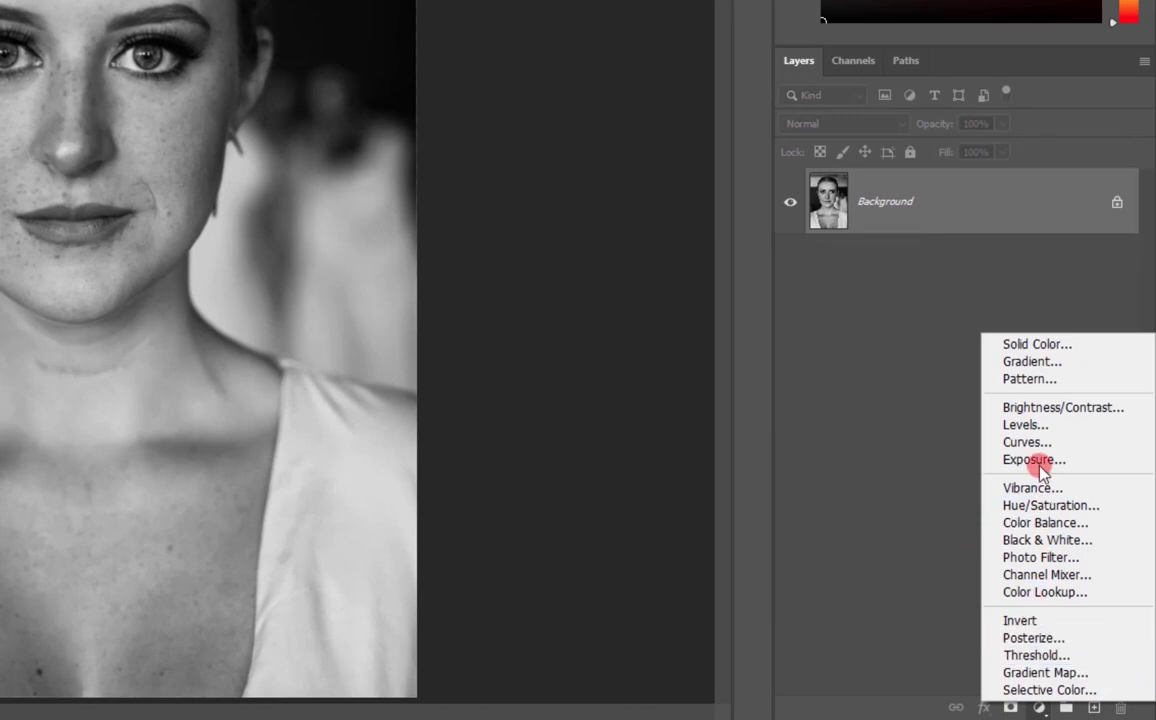
pyautogui.click(1020, 345)
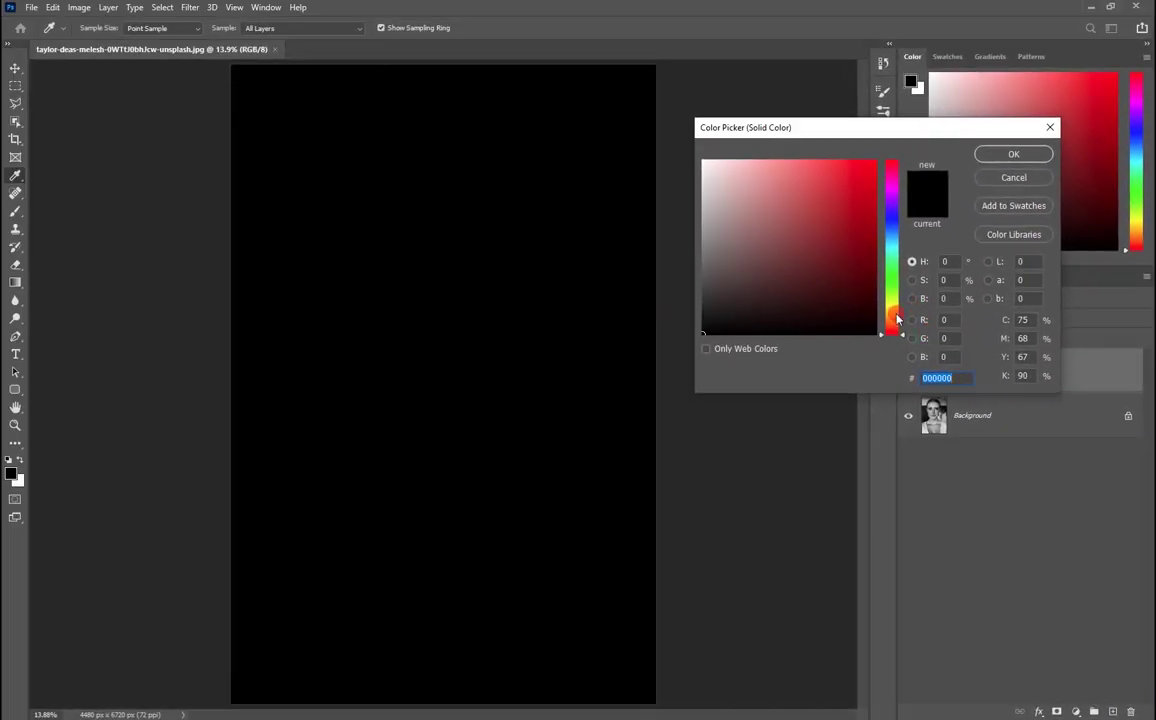
pyautogui.write('f7')
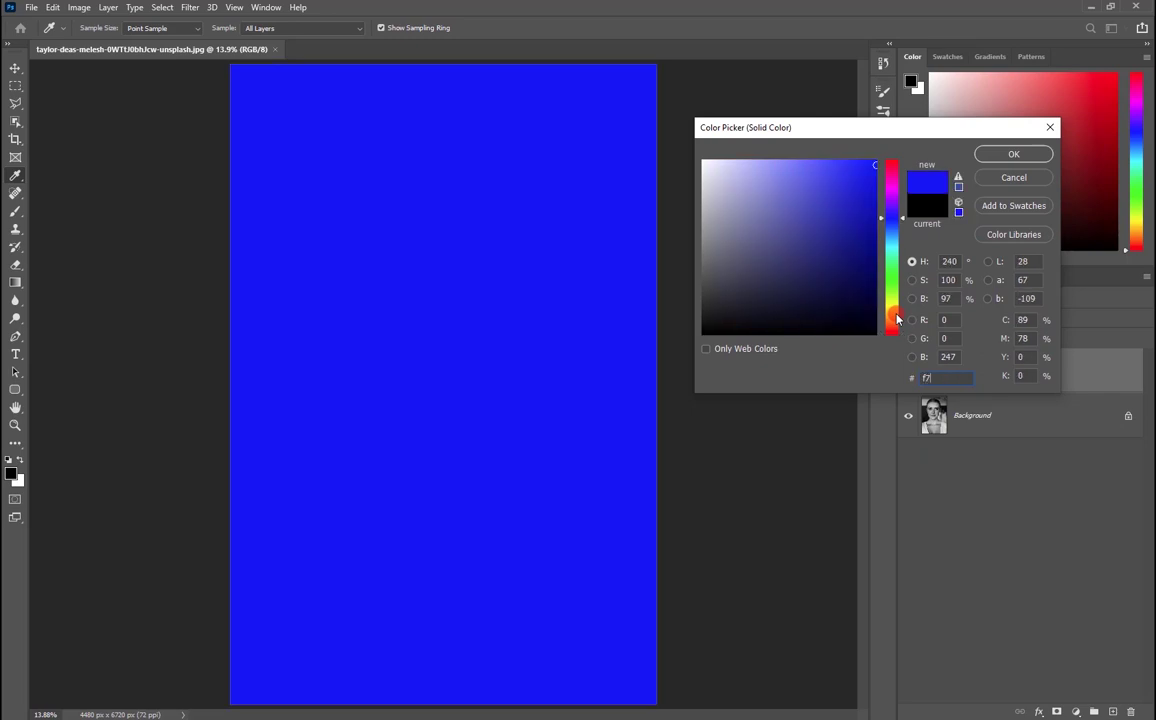
pyautogui.write('d')
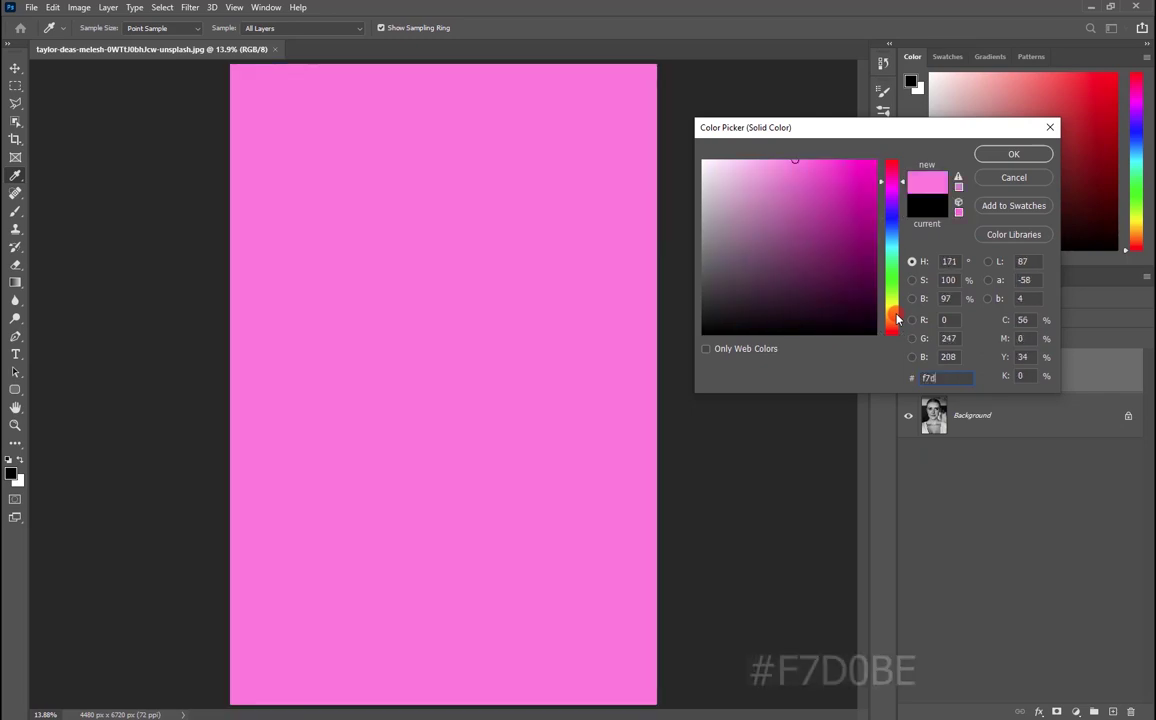
pyautogui.write('0b')
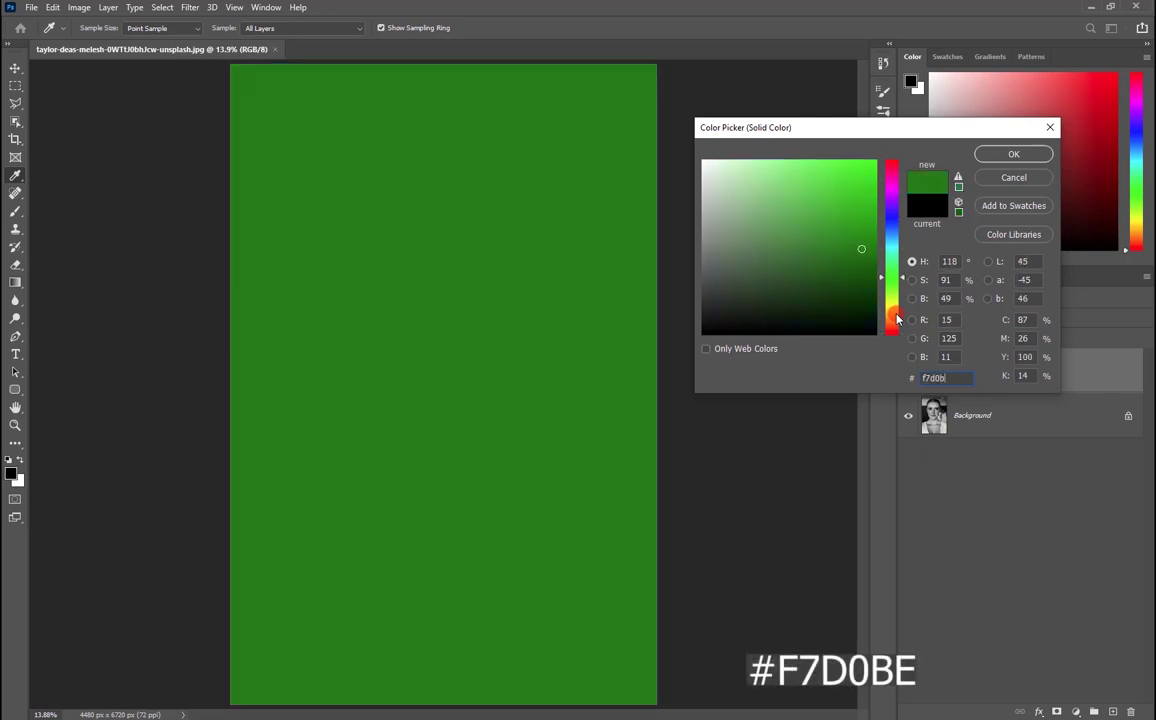
pyautogui.write('e')
pyautogui.click(1013, 154)
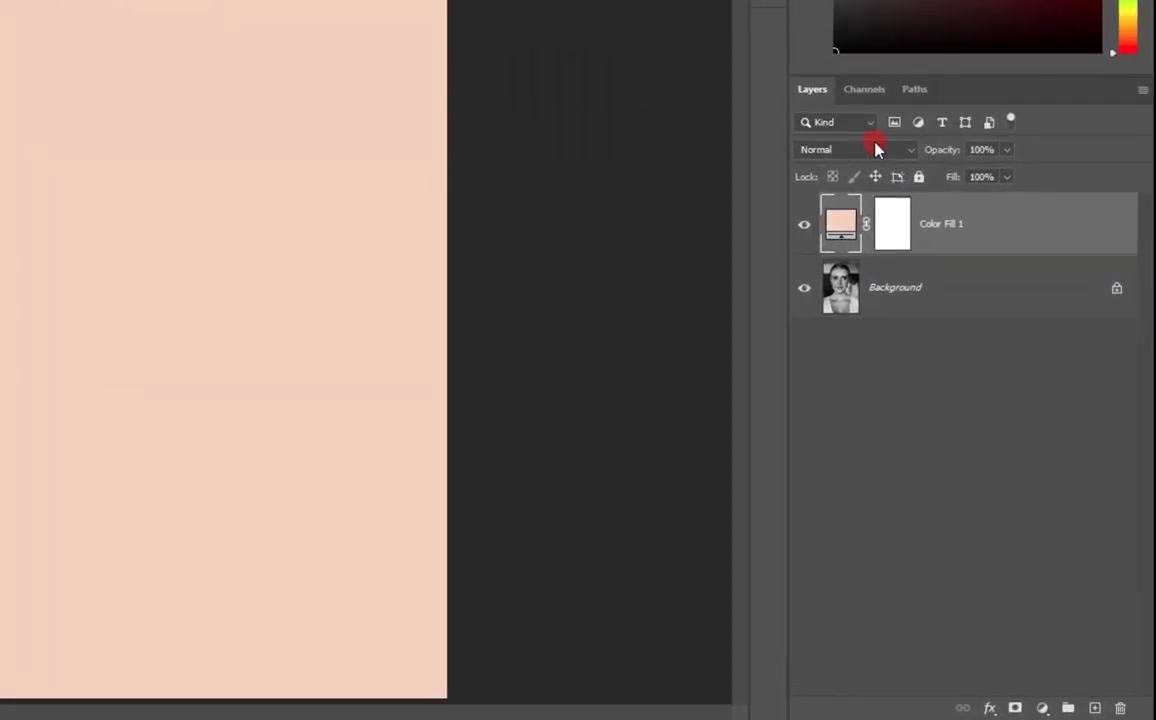
# Step: Set the fill layer to Color blend mode and invert its mask to black
pyautogui.click(876, 149)
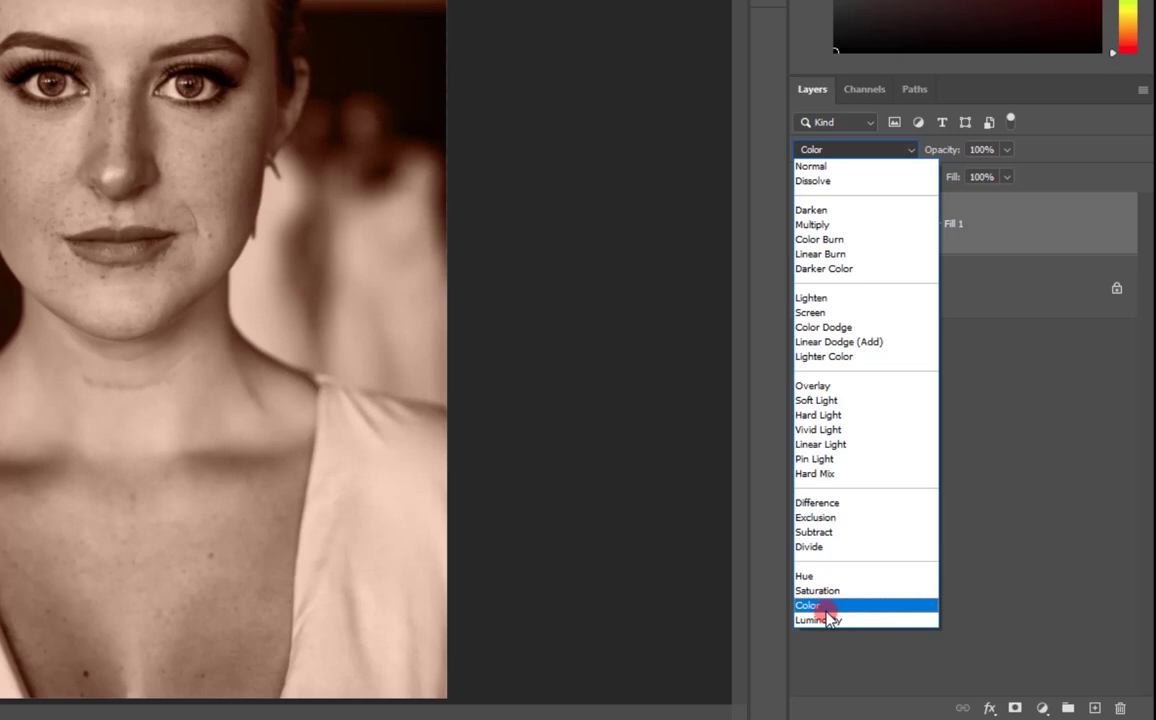
pyautogui.click(828, 607)
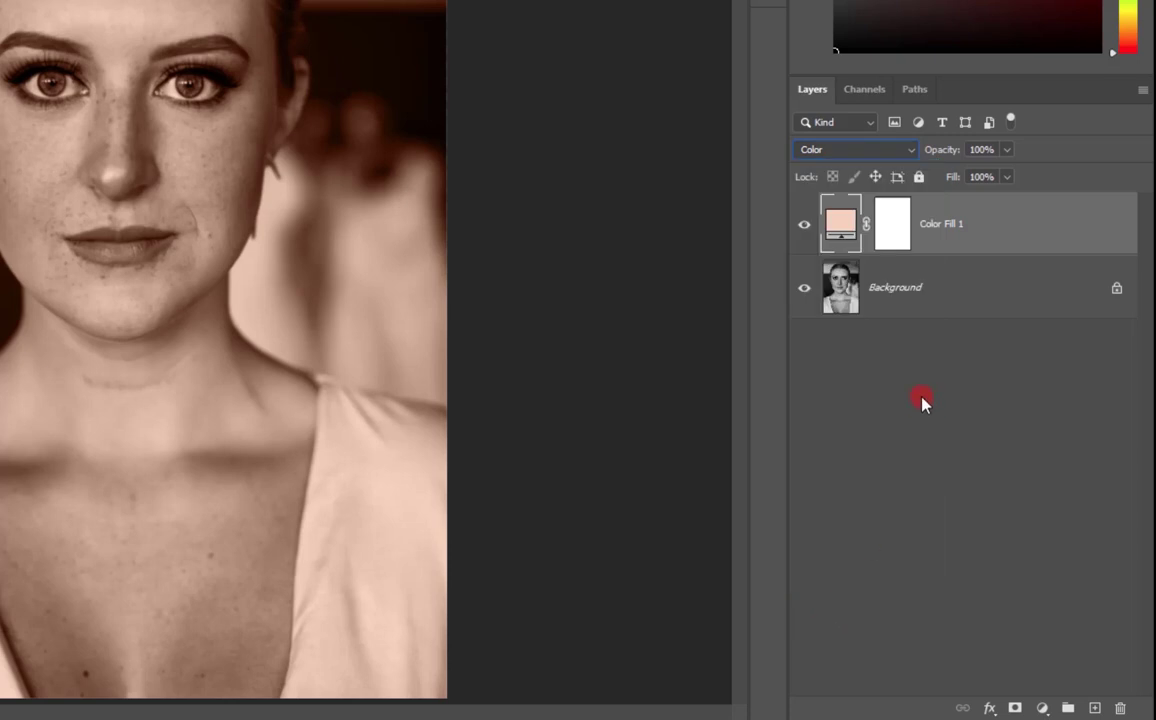
pyautogui.click(889, 230)
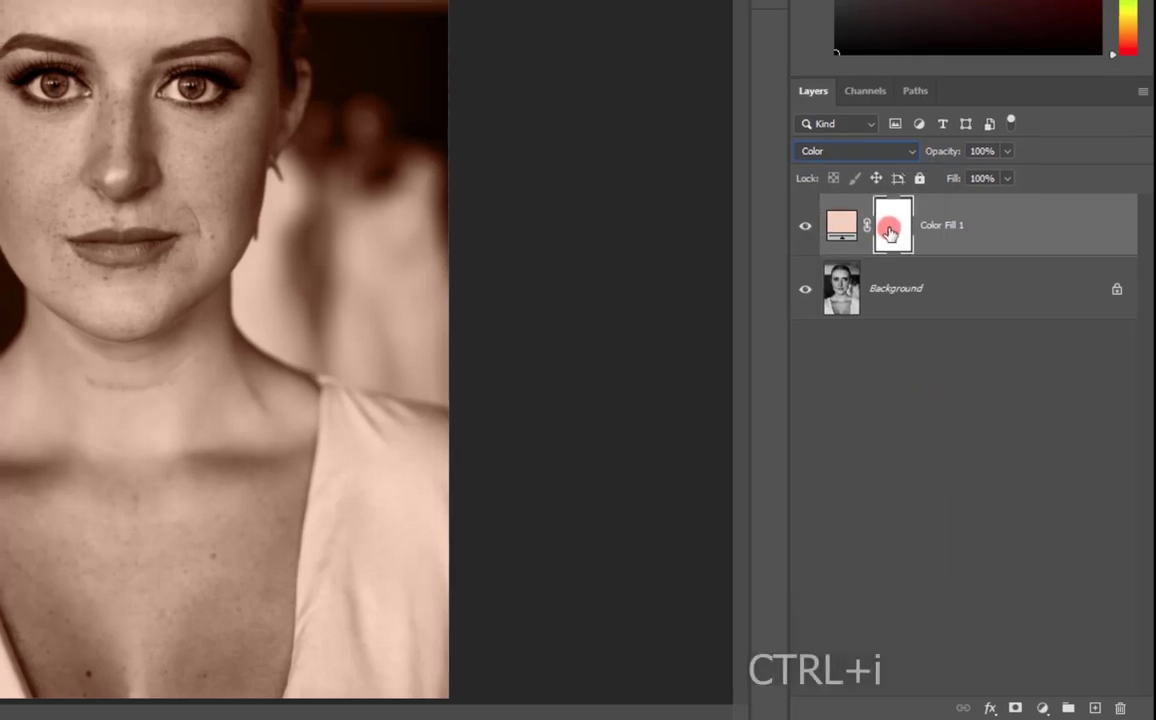
pyautogui.hotkey('ctrl', 'i')
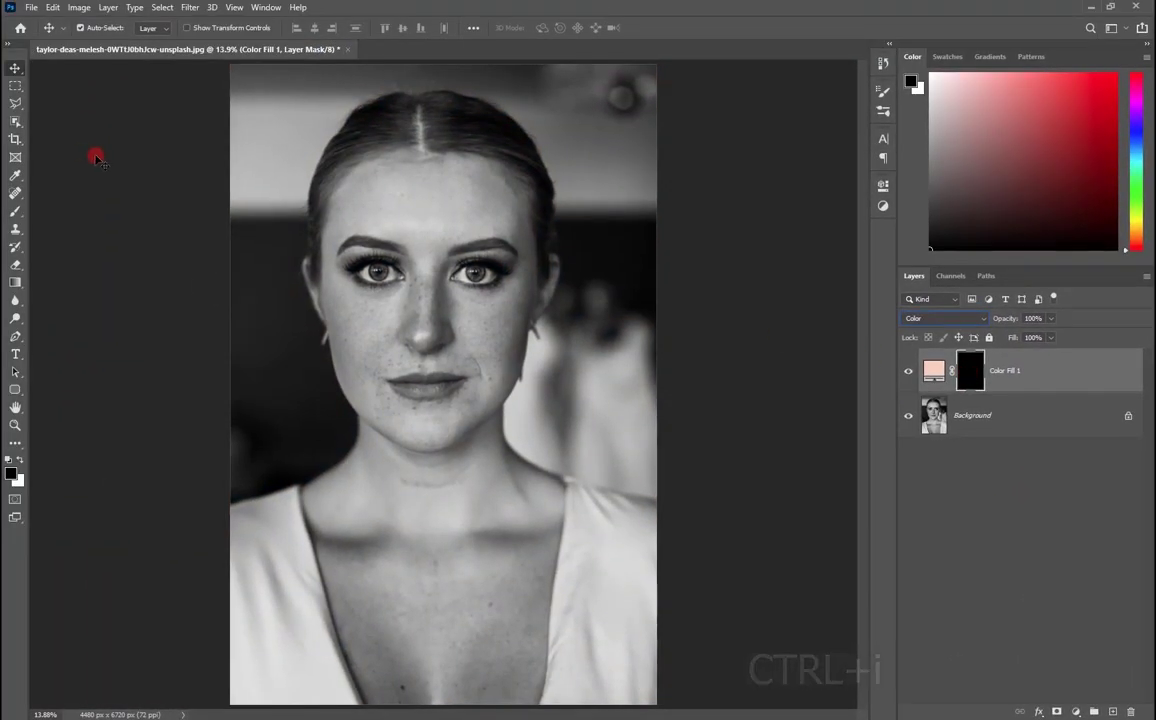
# Step: Select the Brush with white foreground, zoom in on the face, and open the soft round brush presets
pyautogui.click(17, 211)
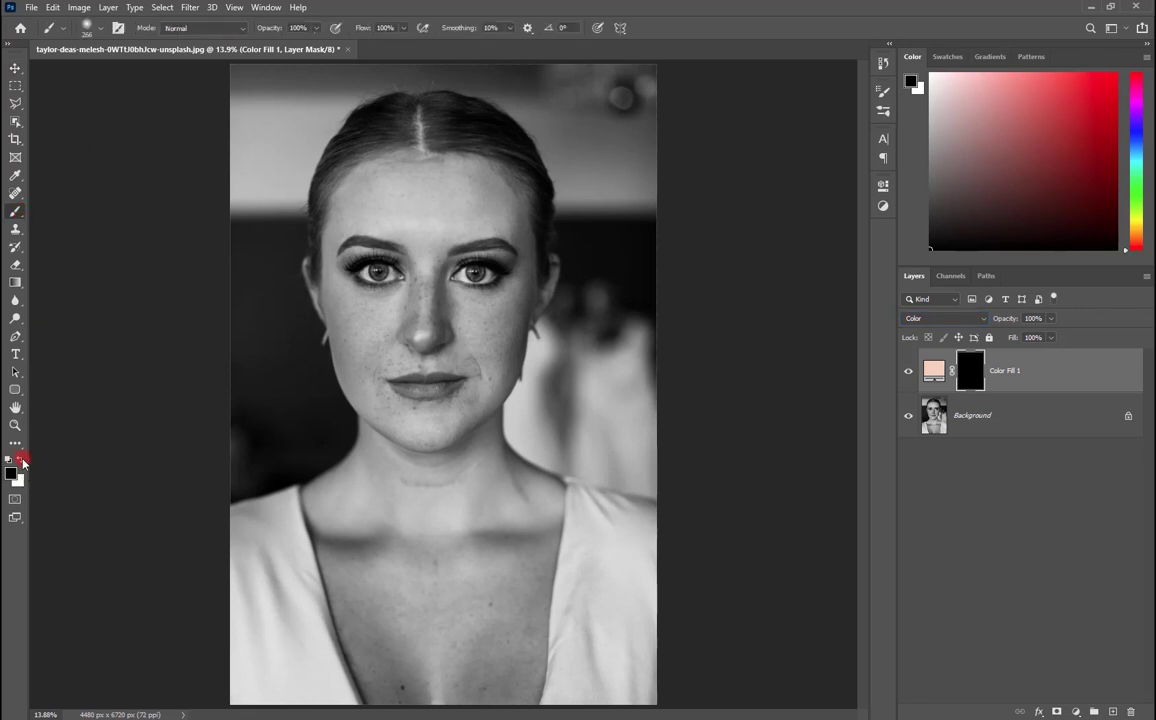
pyautogui.click(10, 475)
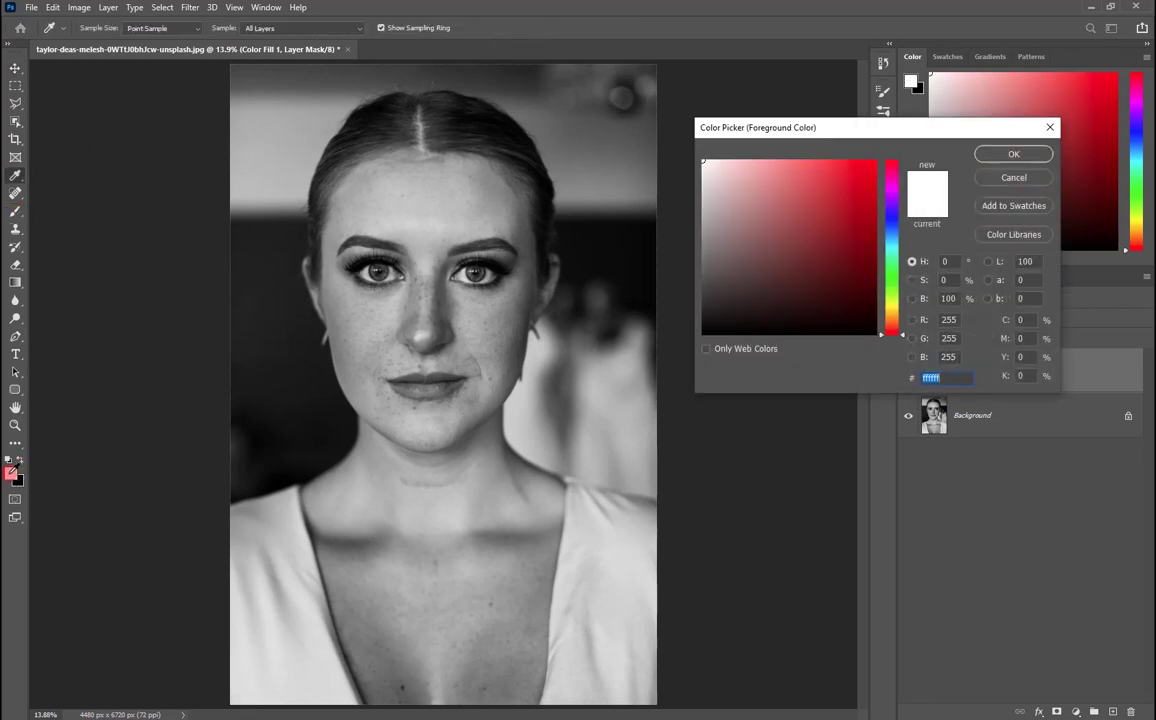
pyautogui.click(1000, 154)
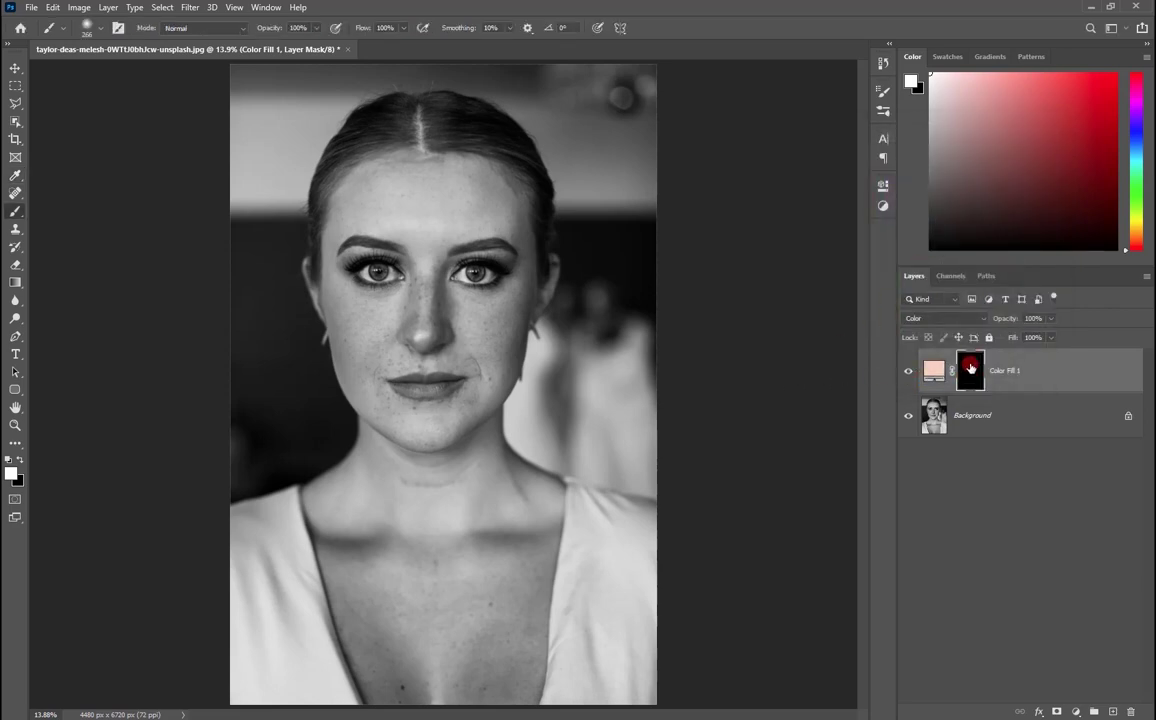
pyautogui.keyDown('alt'); pyautogui.scroll(5, 425, 195); pyautogui.keyUp('alt')
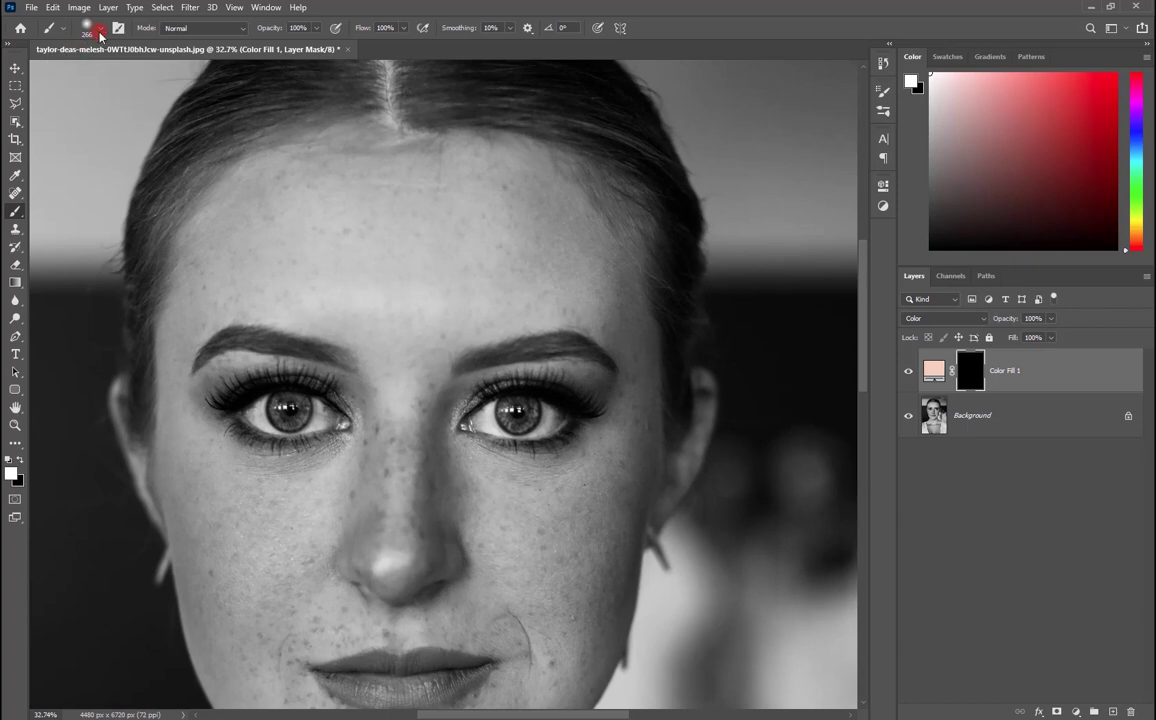
pyautogui.click(100, 36)
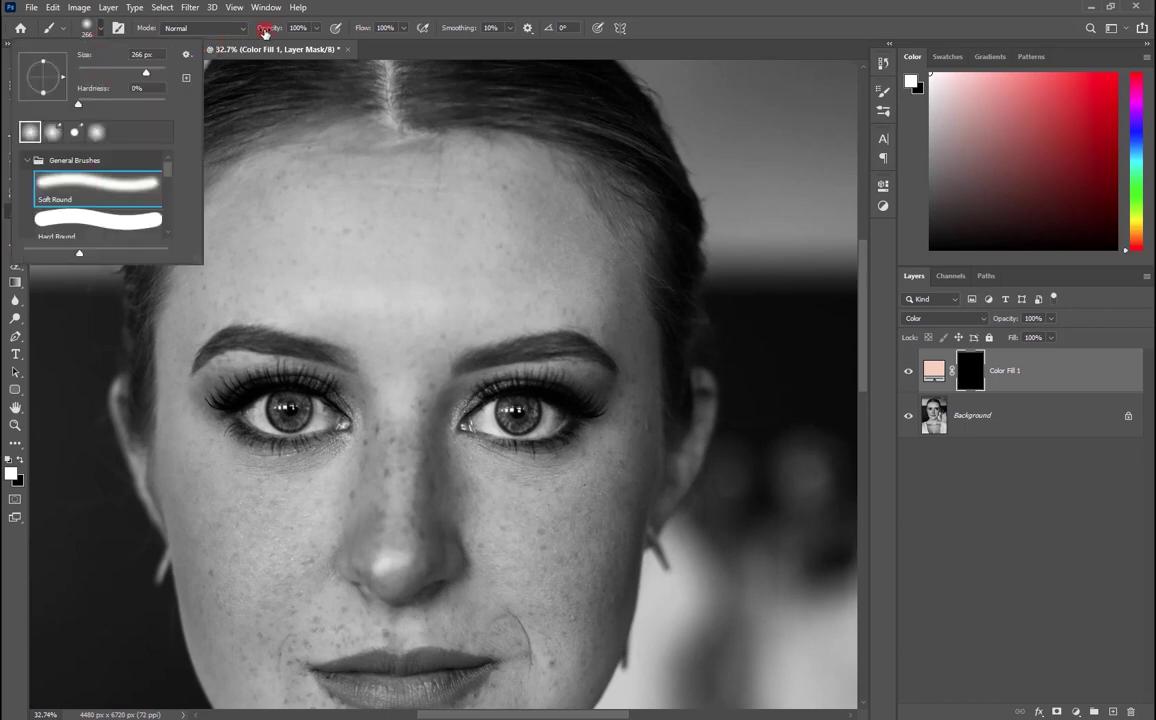
# Step: Paint peach onto the forehead, eyelids, cheeks, nose and chin, shrinking the brush for detail
pyautogui.moveTo(307, 250)
pyautogui.mouseDown()
pyautogui.moveTo(343, 240)
pyautogui.moveTo(317, 189)
pyautogui.moveTo(369, 165)
pyautogui.moveTo(320, 165)
pyautogui.moveTo(464, 165)
pyautogui.moveTo(522, 178)
pyautogui.moveTo(570, 212)
pyautogui.moveTo(570, 250)
pyautogui.moveTo(343, 230)
pyautogui.moveTo(382, 276)
pyautogui.moveTo(537, 297)
pyautogui.moveTo(518, 290)
pyautogui.moveTo(490, 304)
pyautogui.moveTo(467, 351)
pyautogui.moveTo(573, 299)
pyautogui.moveTo(542, 170)
pyautogui.moveTo(477, 315)
pyautogui.moveTo(408, 384)
pyautogui.moveTo(369, 374)
pyautogui.moveTo(356, 500)
pyautogui.moveTo(253, 483)
pyautogui.moveTo(452, 472)
pyautogui.moveTo(606, 446)
pyautogui.moveTo(502, 529)
pyautogui.moveTo(619, 472)
pyautogui.moveTo(635, 359)
pyautogui.moveTo(403, 160)
pyautogui.moveTo(191, 283)
pyautogui.moveTo(263, 302)
pyautogui.moveTo(194, 372)
pyautogui.moveTo(181, 343)
pyautogui.moveTo(202, 434)
pyautogui.moveTo(268, 219)
pyautogui.moveTo(307, 248)
pyautogui.moveTo(578, 360)
pyautogui.mouseUp()
pyautogui.press('[')
pyautogui.press('[')
pyautogui.press('[')
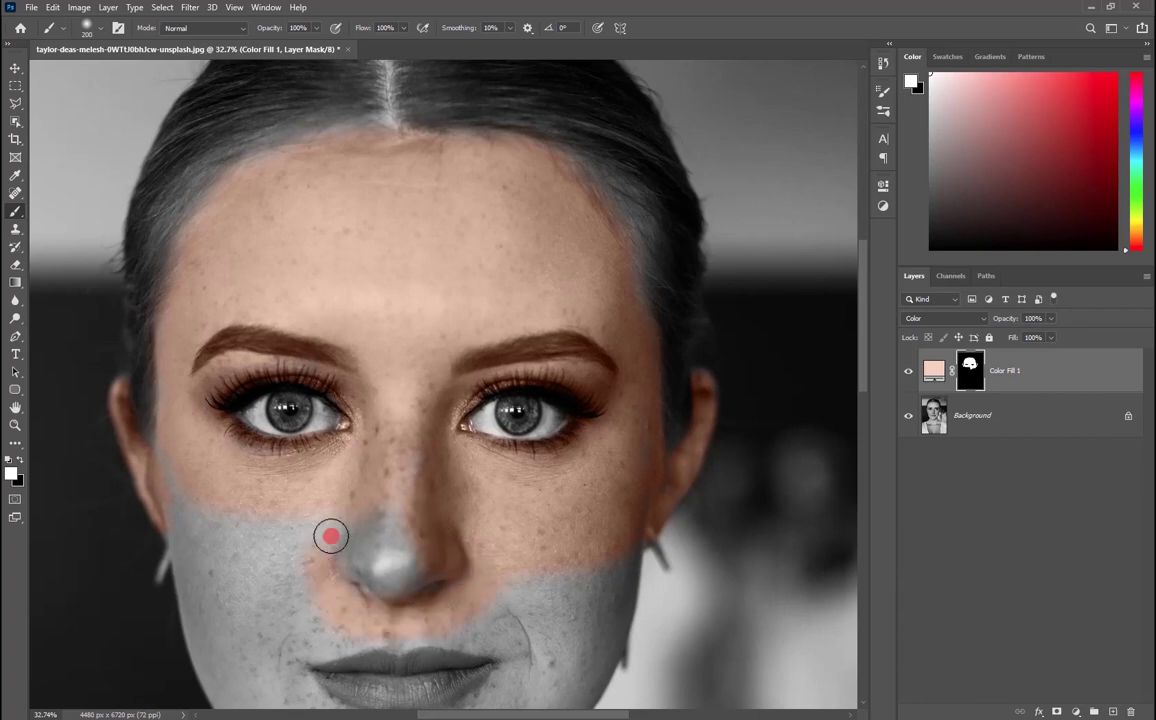
pyautogui.moveTo(330, 537); pyautogui.dragTo(170, 459)
pyautogui.moveTo(339, 546)
pyautogui.mouseDown()
pyautogui.moveTo(392, 573)
pyautogui.moveTo(400, 545)
pyautogui.mouseUp()
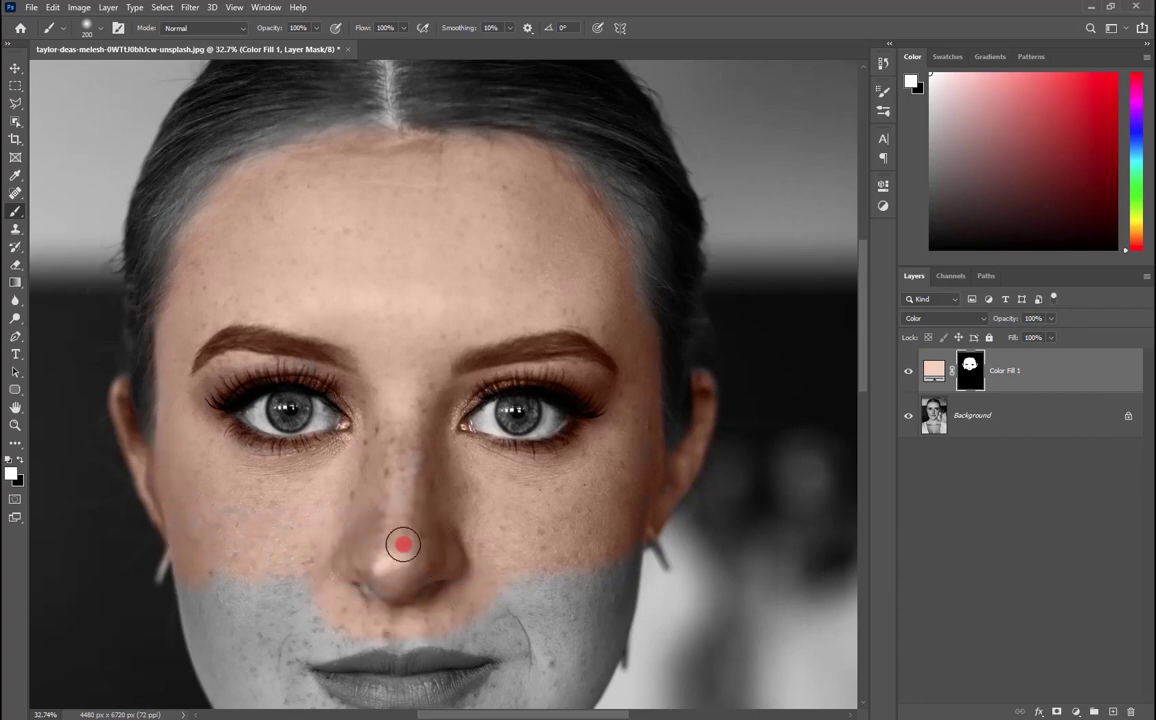
pyautogui.scroll(-5, 293, 448)
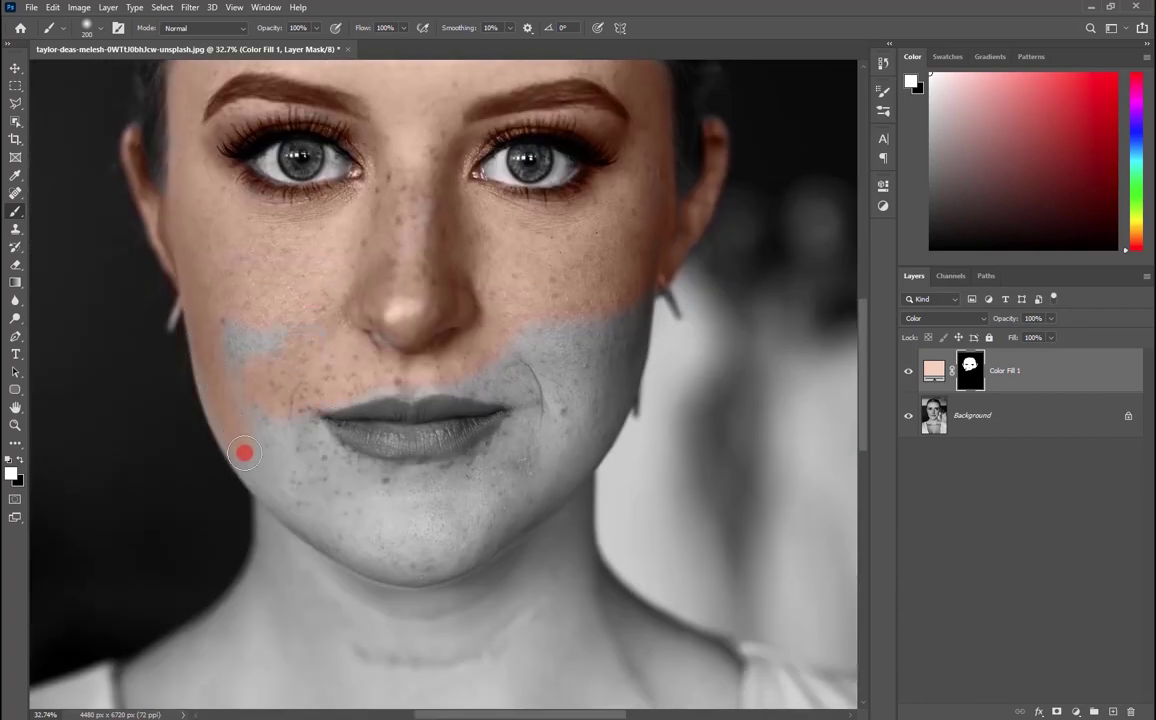
pyautogui.moveTo(240, 452)
pyautogui.mouseDown()
pyautogui.moveTo(232, 359)
pyautogui.moveTo(270, 441)
pyautogui.mouseUp()
pyautogui.moveTo(335, 490)
pyautogui.mouseDown()
pyautogui.moveTo(495, 467)
pyautogui.moveTo(426, 521)
pyautogui.moveTo(480, 534)
pyautogui.moveTo(617, 394)
pyautogui.moveTo(521, 397)
pyautogui.moveTo(381, 360)
pyautogui.moveTo(302, 431)
pyautogui.moveTo(338, 462)
pyautogui.moveTo(446, 470)
pyautogui.moveTo(531, 416)
pyautogui.moveTo(472, 495)
pyautogui.moveTo(292, 513)
pyautogui.mouseUp()
pyautogui.scroll(3, 300, 497)
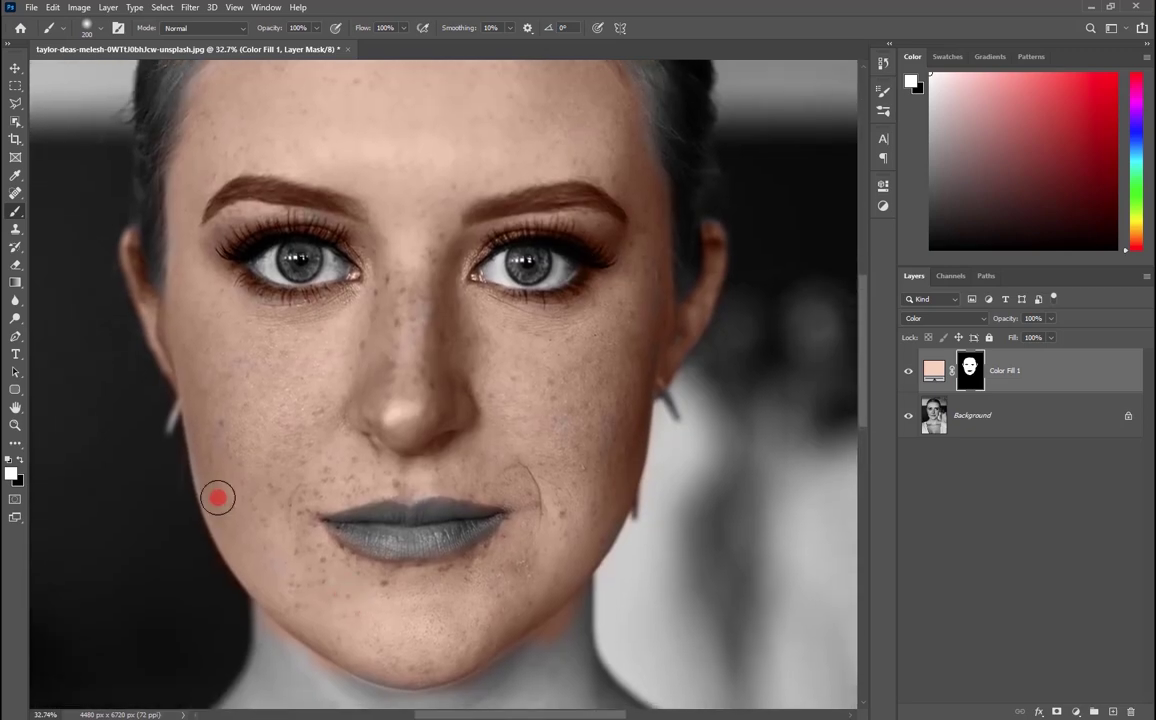
# Step: With a larger white brush, extend the peach tone down both sides of the neck and chest
pyautogui.click(21, 459)
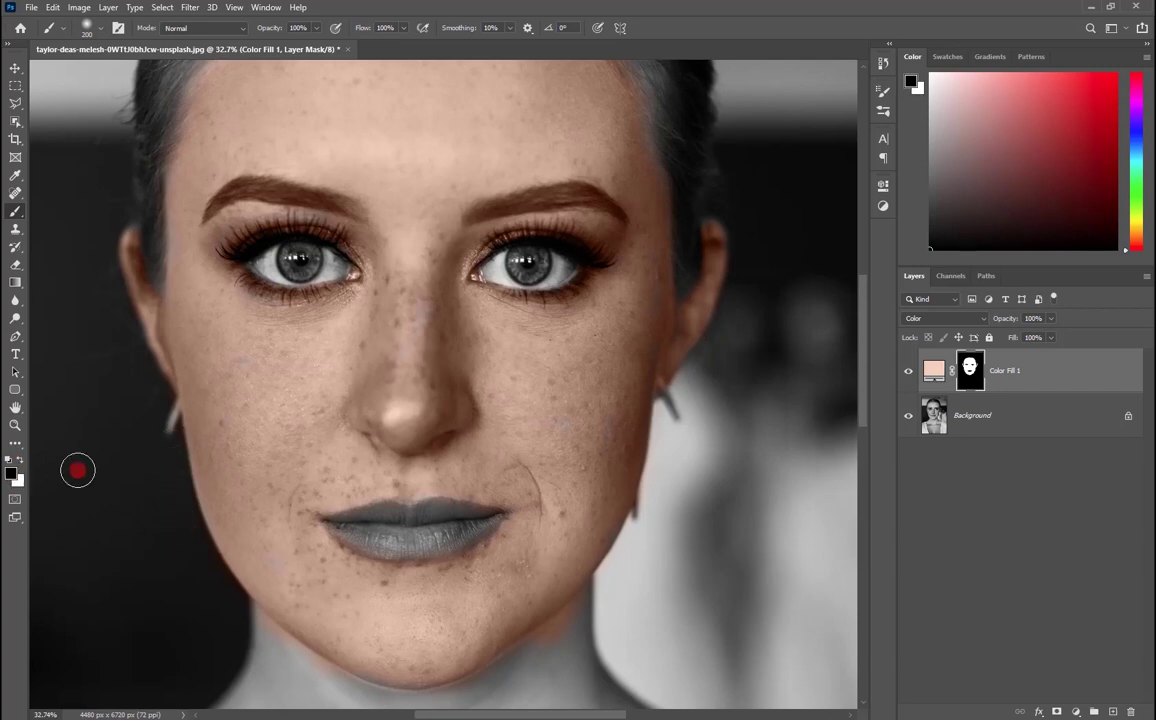
pyautogui.scroll(-3, 384, 498)
pyautogui.scroll(-5, 330, 379)
pyautogui.press('x')
pyautogui.press(']')
pyautogui.press(']')
pyautogui.press(']')
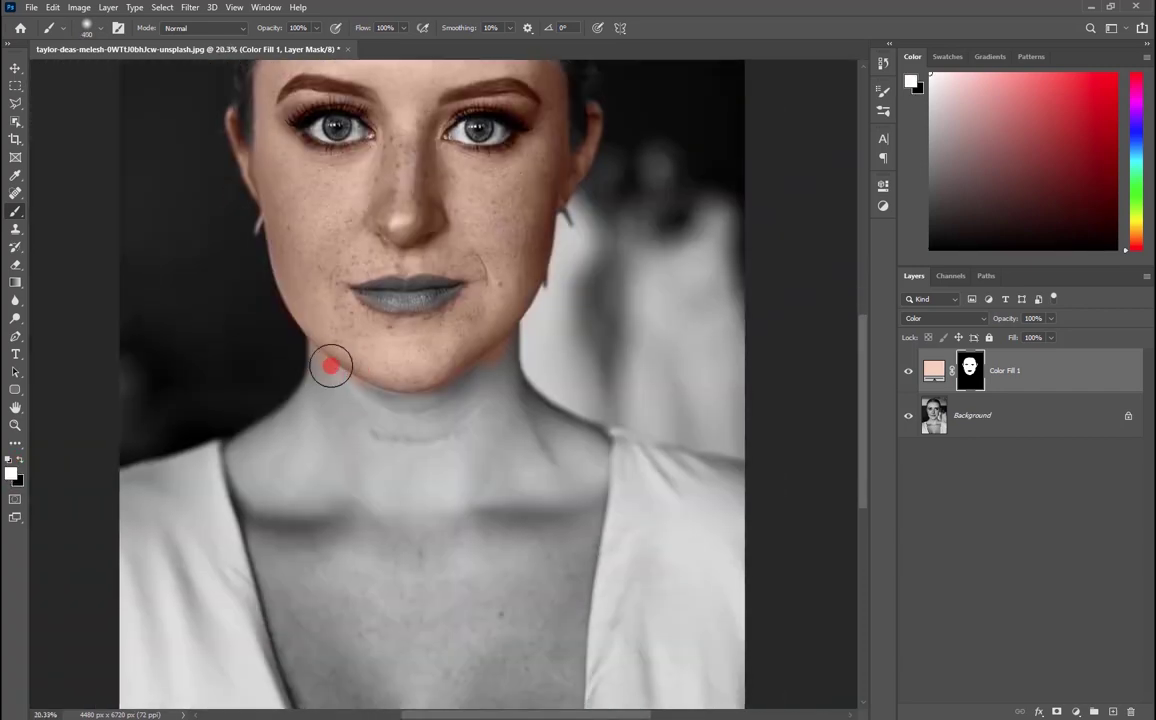
pyautogui.moveTo(331, 367)
pyautogui.mouseDown()
pyautogui.moveTo(261, 452)
pyautogui.moveTo(276, 524)
pyautogui.moveTo(351, 392)
pyautogui.mouseUp()
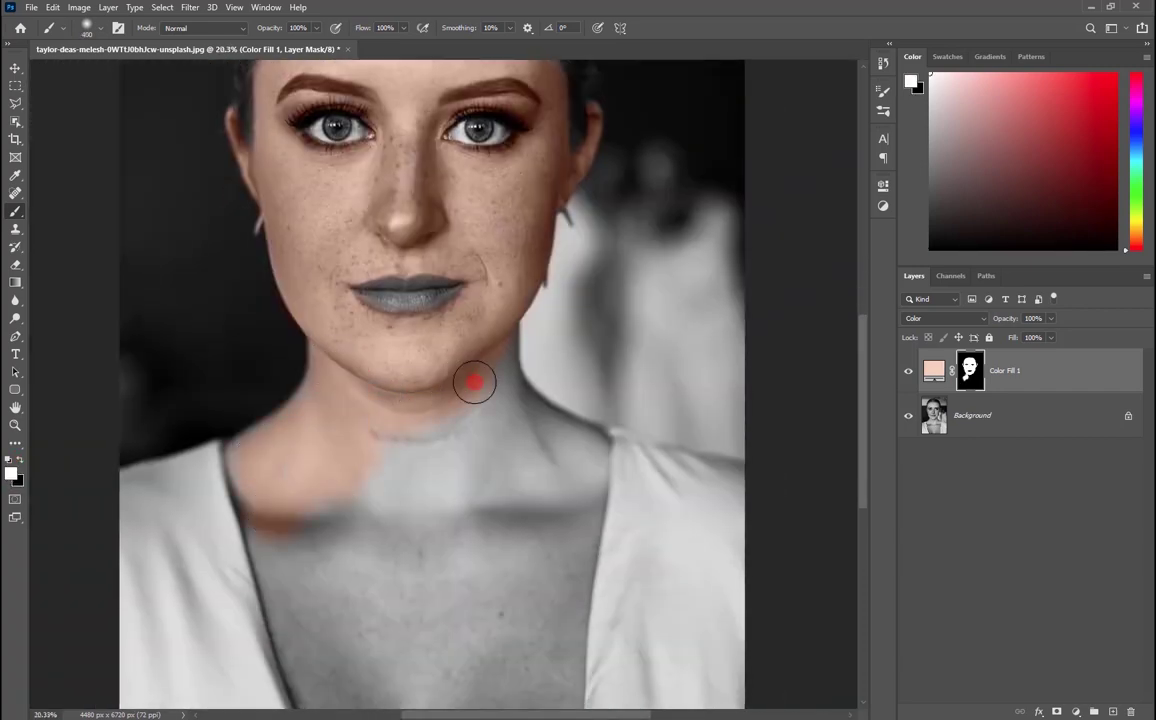
pyautogui.moveTo(474, 382)
pyautogui.mouseDown()
pyautogui.moveTo(568, 457)
pyautogui.moveTo(313, 514)
pyautogui.mouseUp()
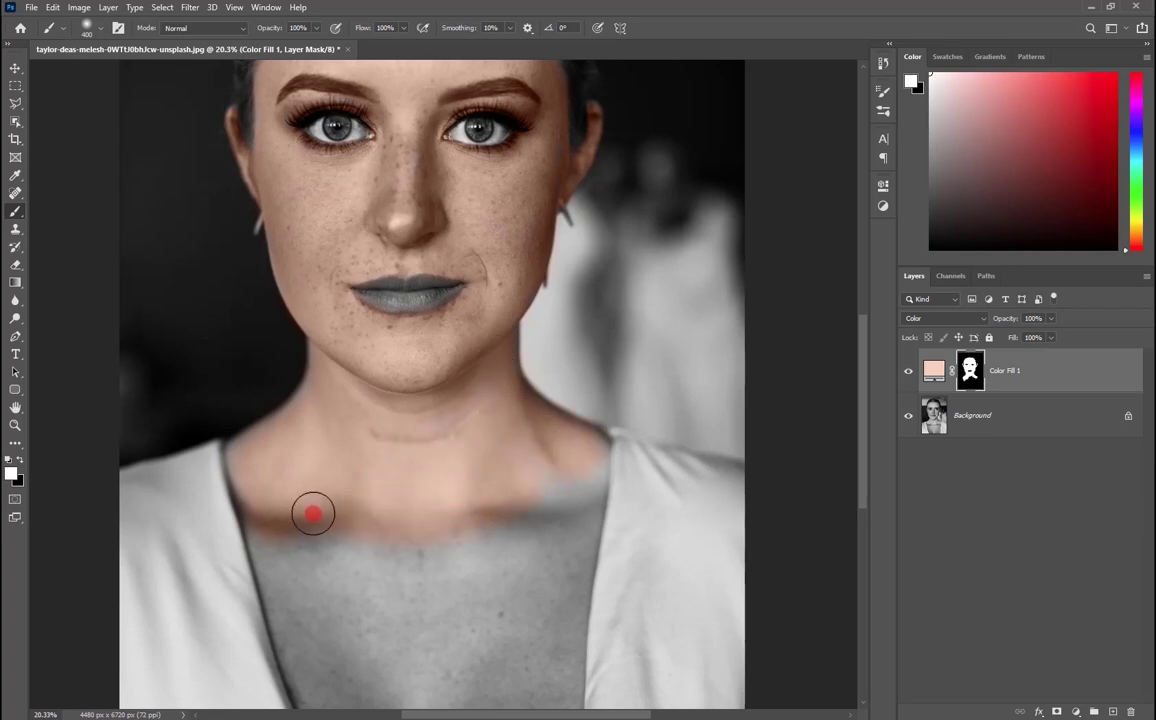
# Step: Touch up a remaining patch of skin and pan up to check the top of the head
pyautogui.scroll(-3, 313, 514)
pyautogui.moveTo(268, 405)
pyautogui.mouseDown()
pyautogui.moveTo(330, 583)
pyautogui.moveTo(485, 614)
pyautogui.moveTo(551, 565)
pyautogui.moveTo(578, 320)
pyautogui.moveTo(382, 405)
pyautogui.moveTo(522, 422)
pyautogui.moveTo(385, 532)
pyautogui.moveTo(513, 557)
pyautogui.moveTo(426, 575)
pyautogui.moveTo(300, 406)
pyautogui.mouseUp()
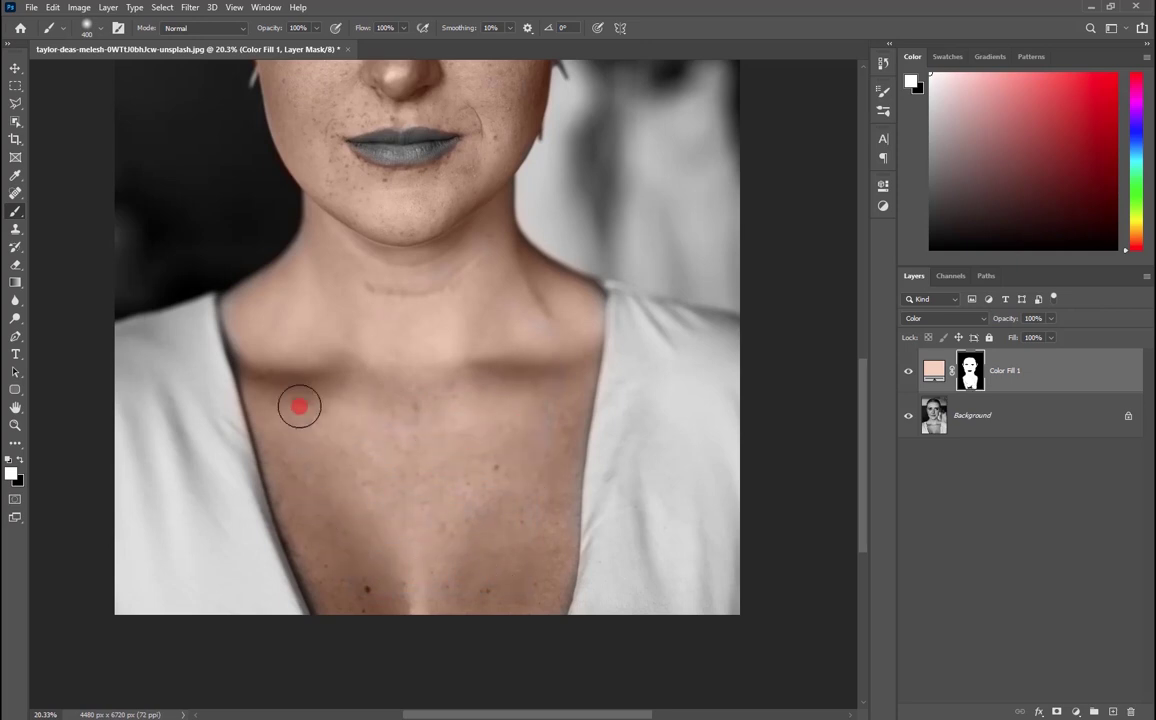
pyautogui.scroll(-1, 454, 408)
pyautogui.scroll(-1, 454, 408)
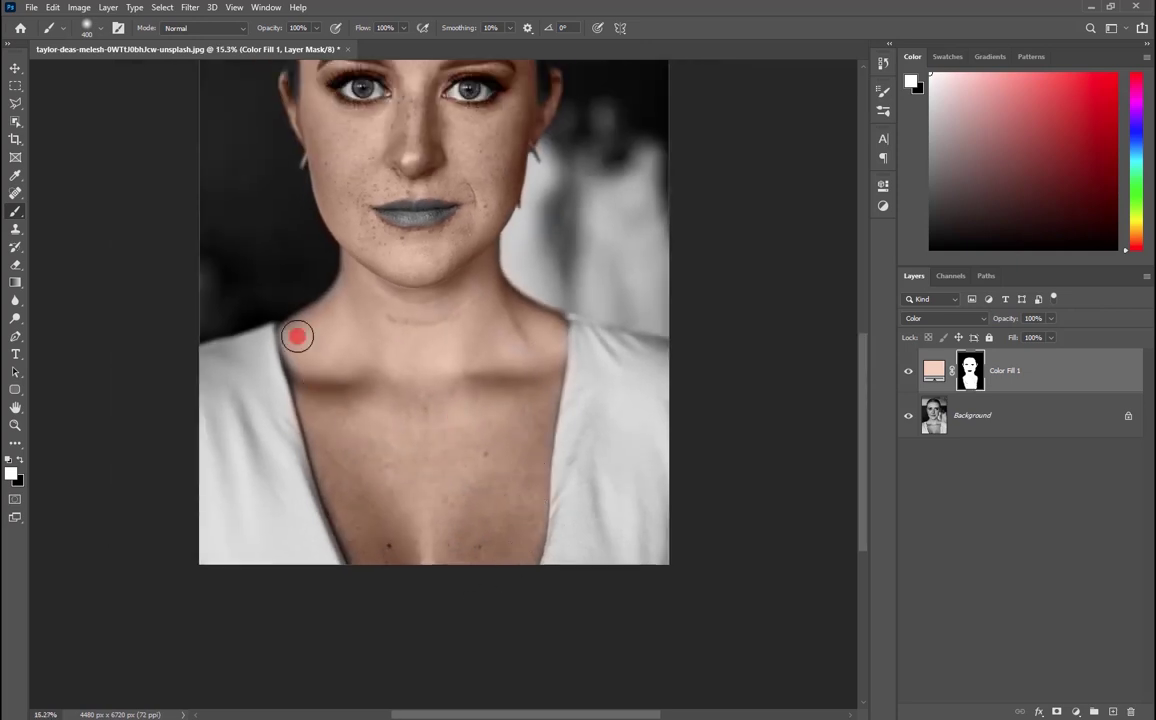
pyautogui.moveTo(392, 312)
pyautogui.mouseDown()
pyautogui.moveTo(408, 513)
pyautogui.moveTo(400, 497)
pyautogui.mouseUp()
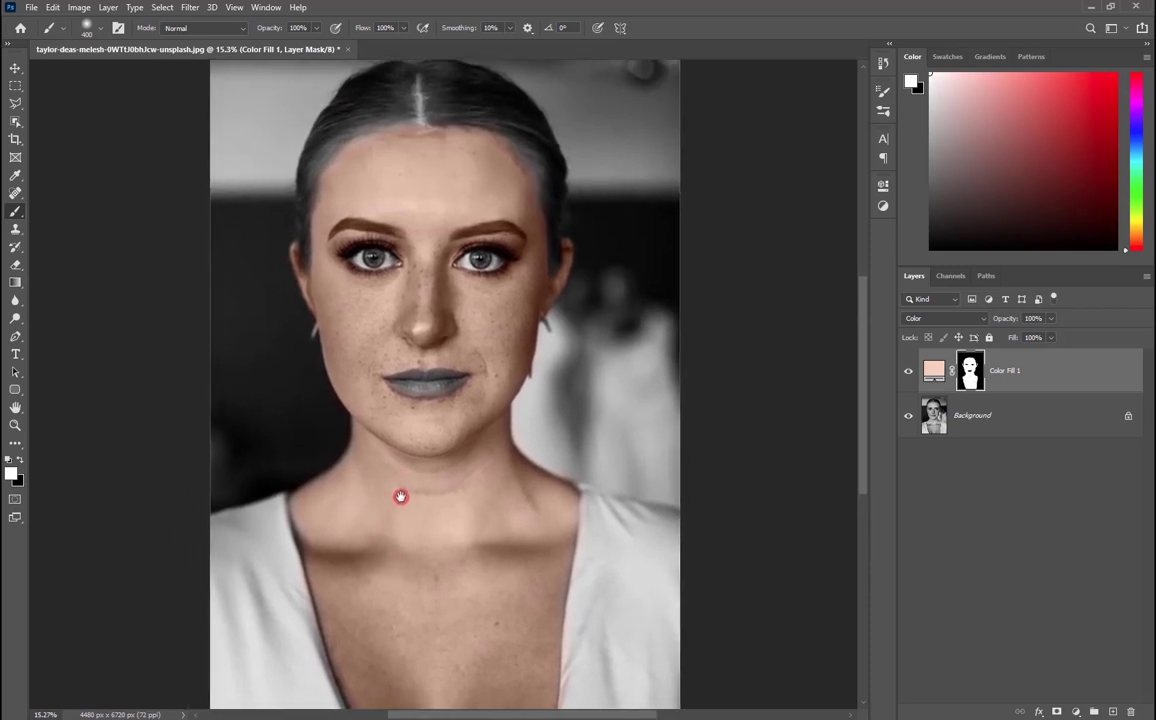
pyautogui.scroll(-2, 421, 413)
pyautogui.scroll(1, 421, 413)
pyautogui.scroll(-1, 421, 413)
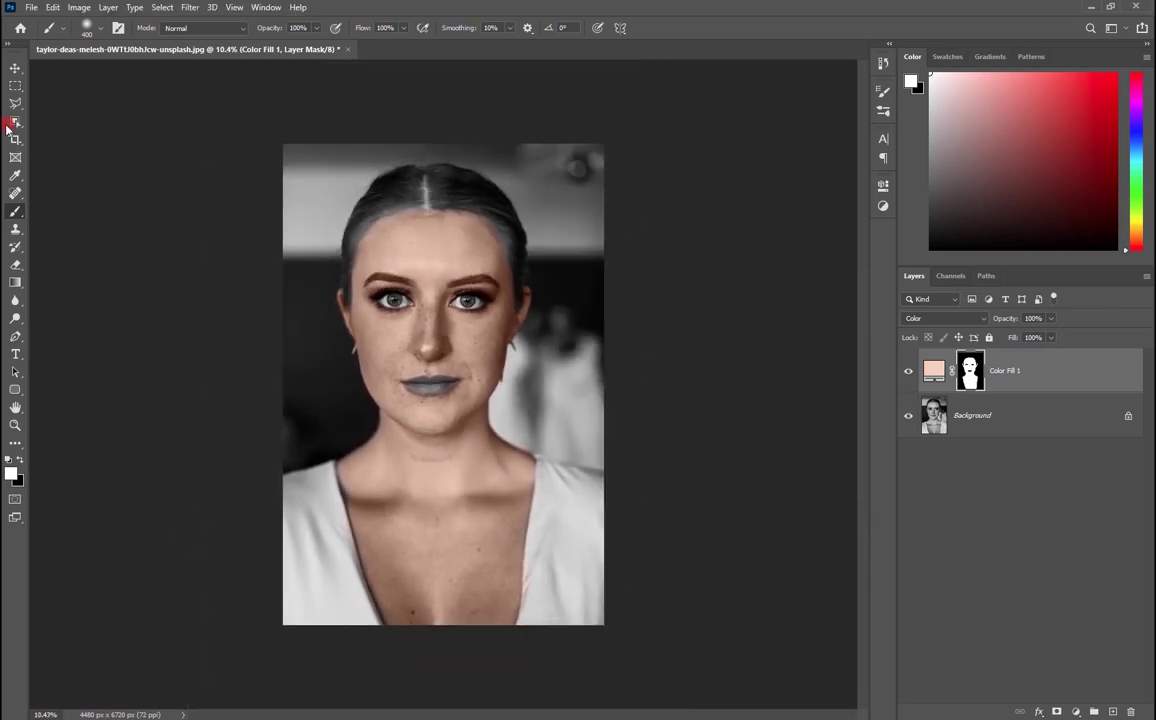
pyautogui.click(14, 71)
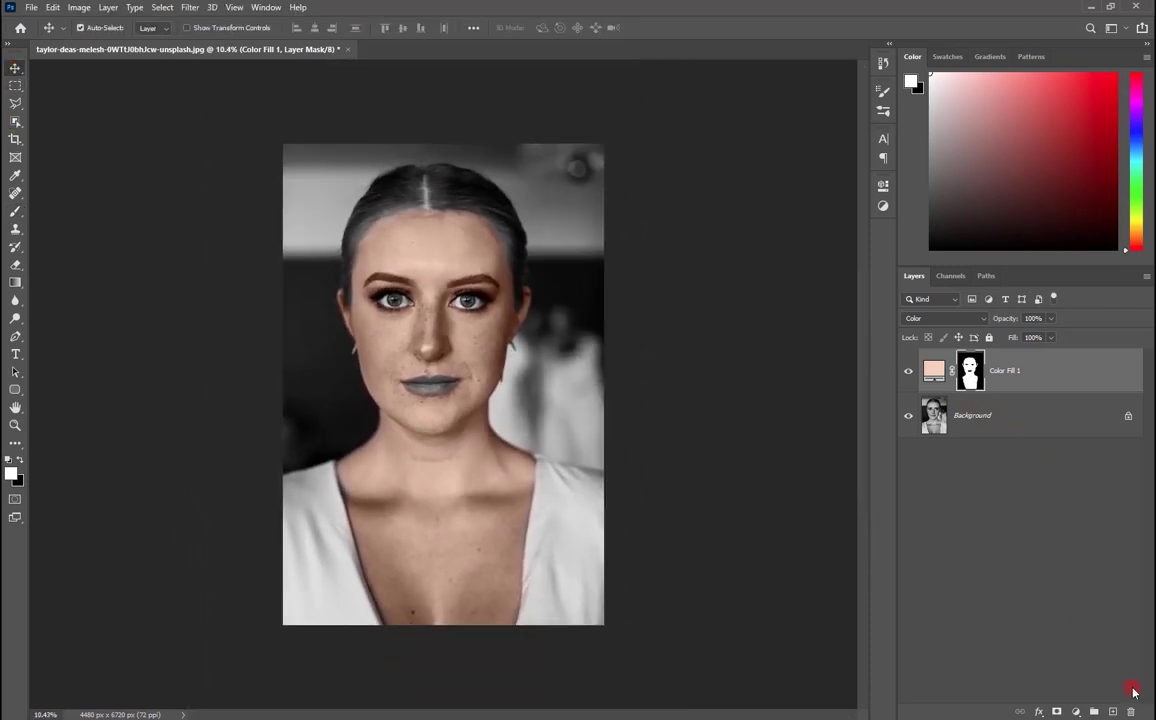
# Step: Add a #8b3737 Solid Color fill (Color Fill 2) in Color mode with an inverted mask
pyautogui.click(1079, 710)
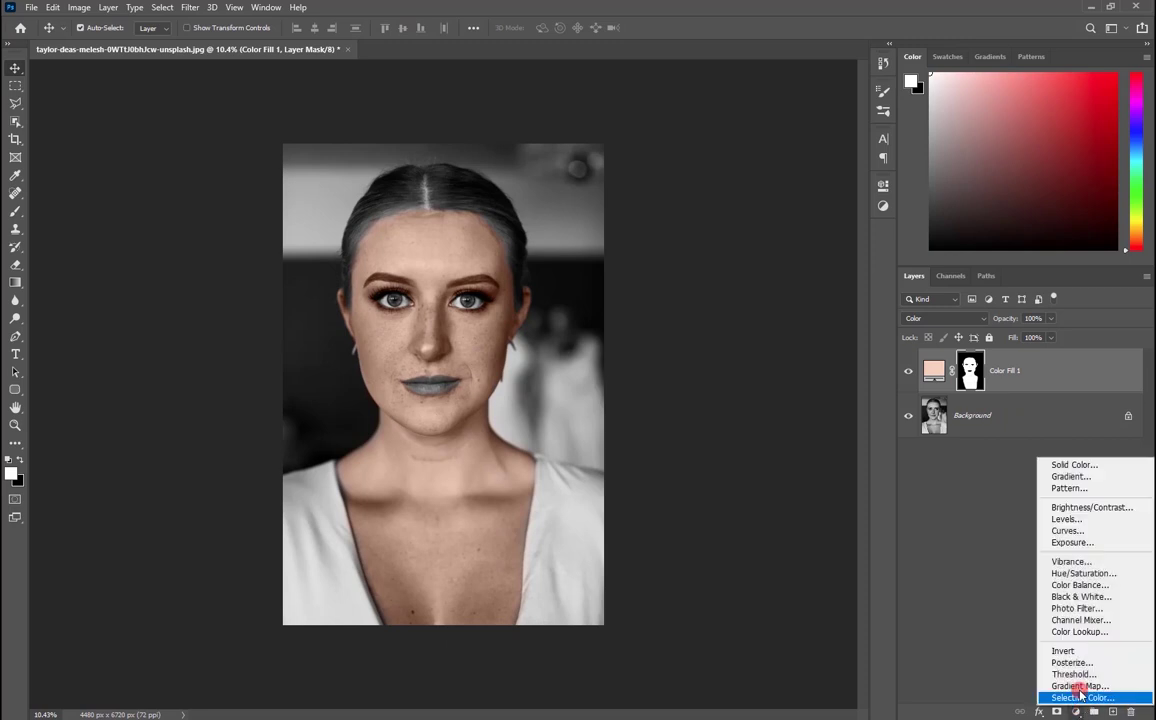
pyautogui.click(1050, 462)
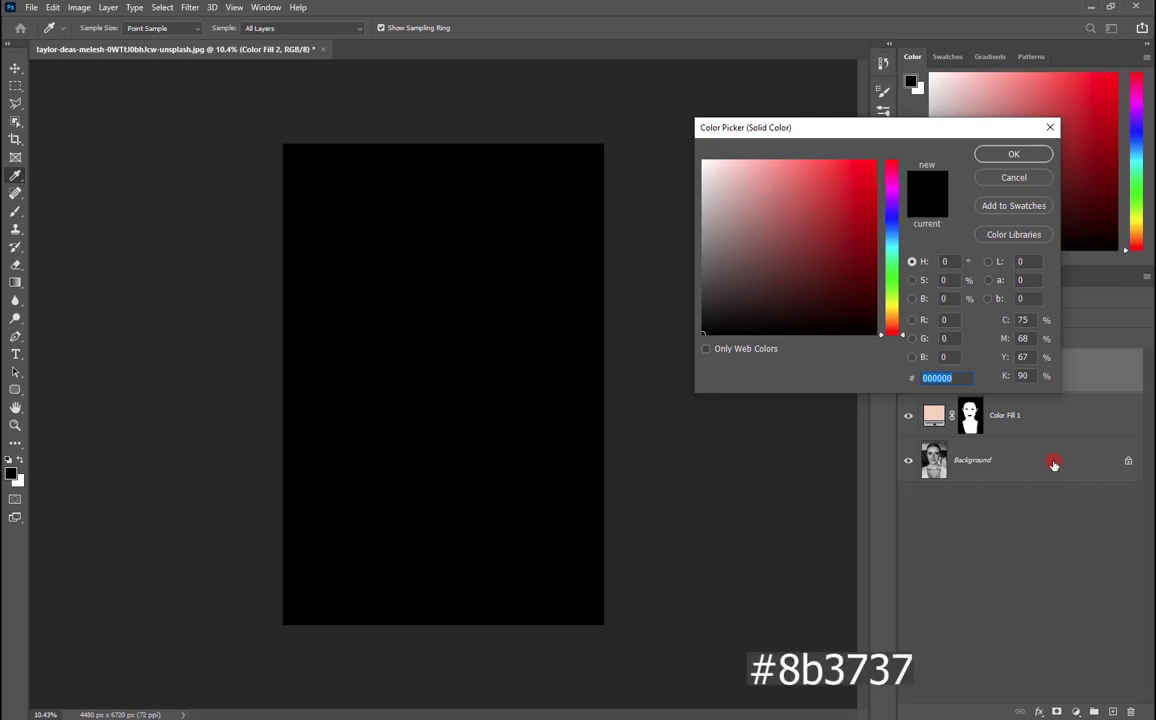
pyautogui.write('8')
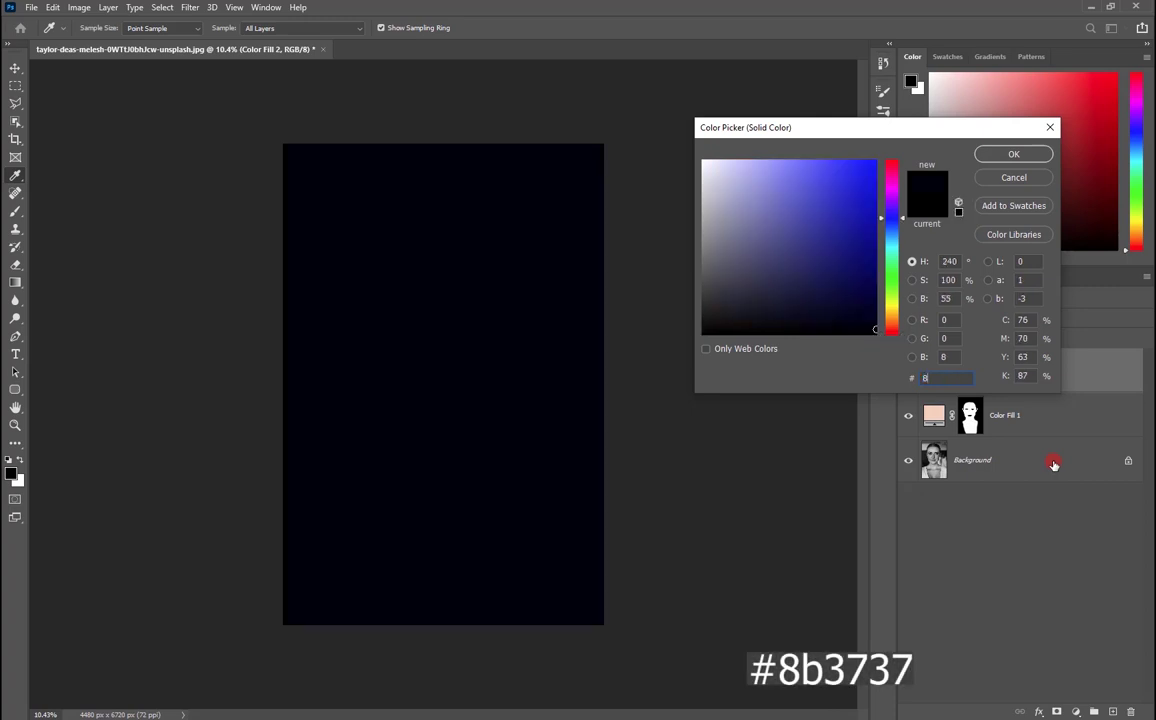
pyautogui.write('b')
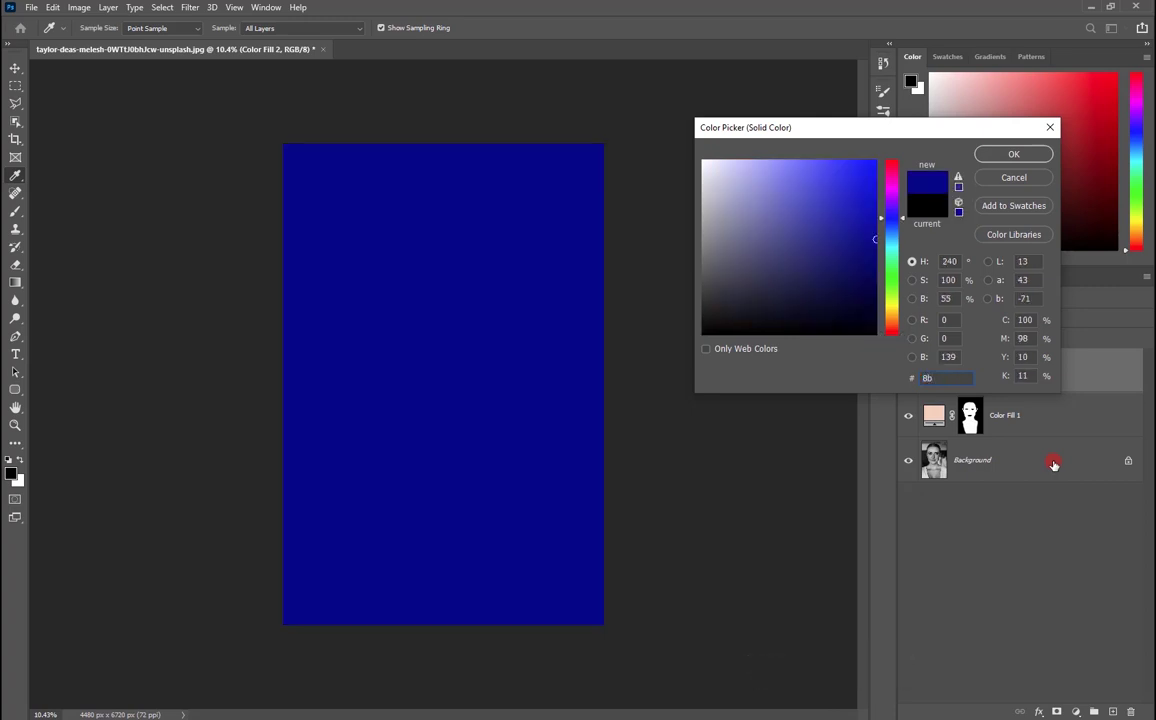
pyautogui.write('3737')
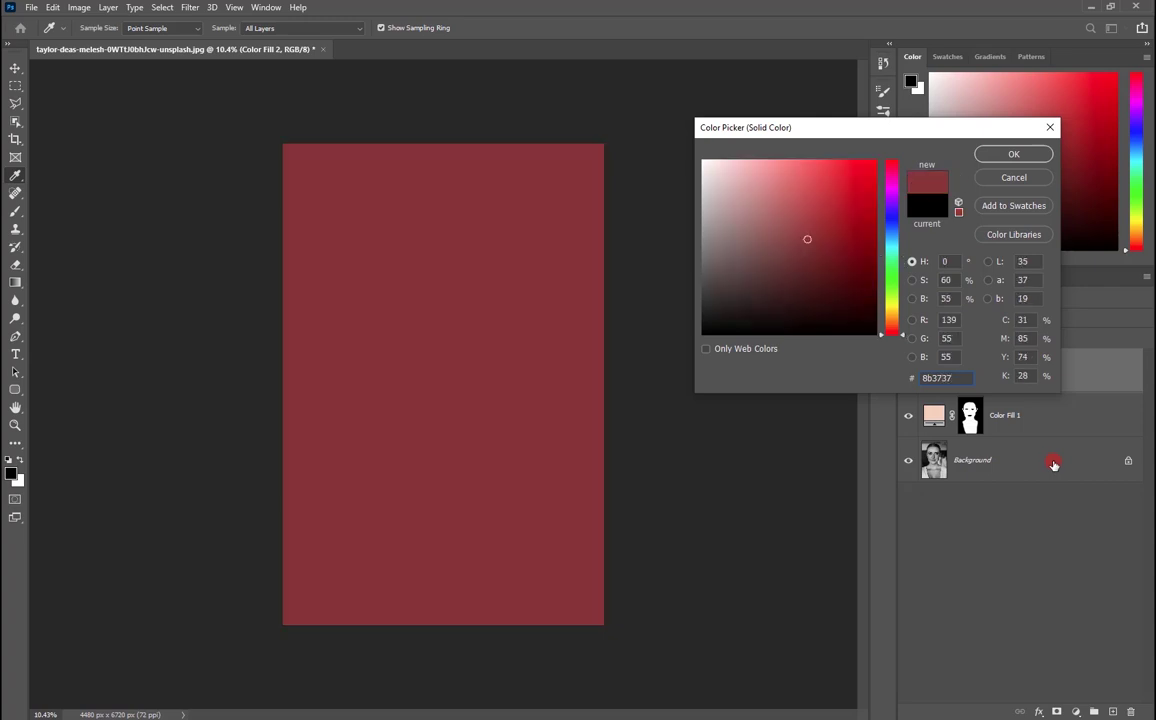
pyautogui.click(997, 152)
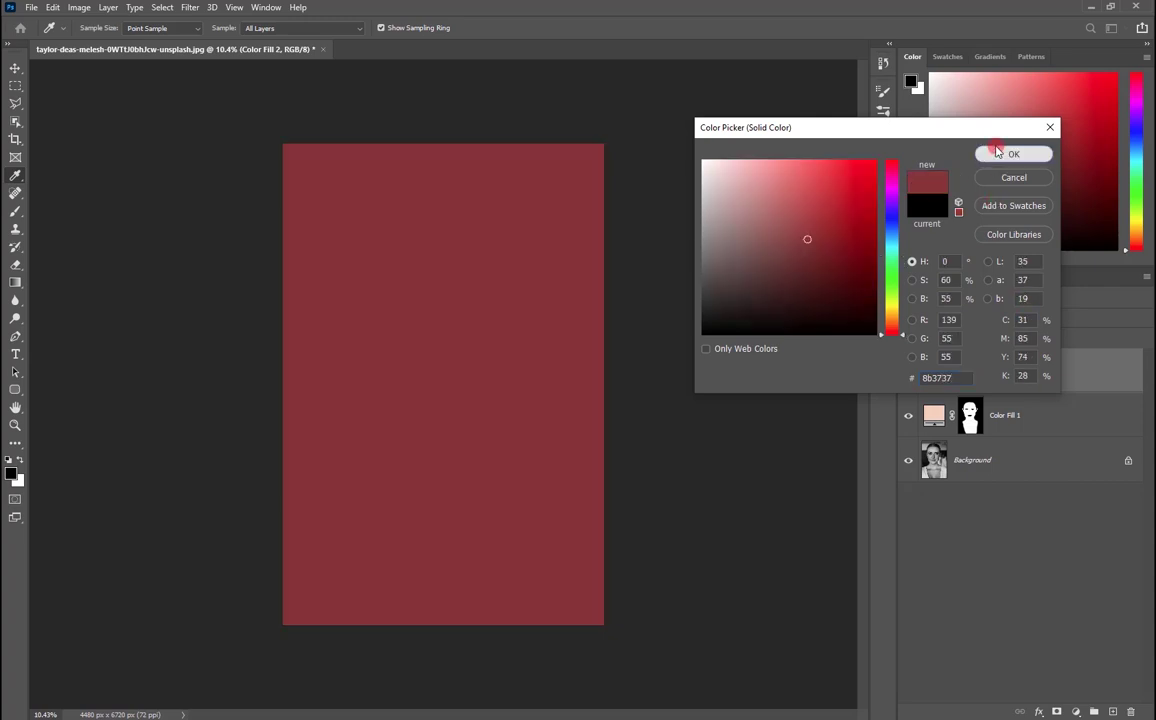
pyautogui.click(1010, 153)
pyautogui.click(960, 318)
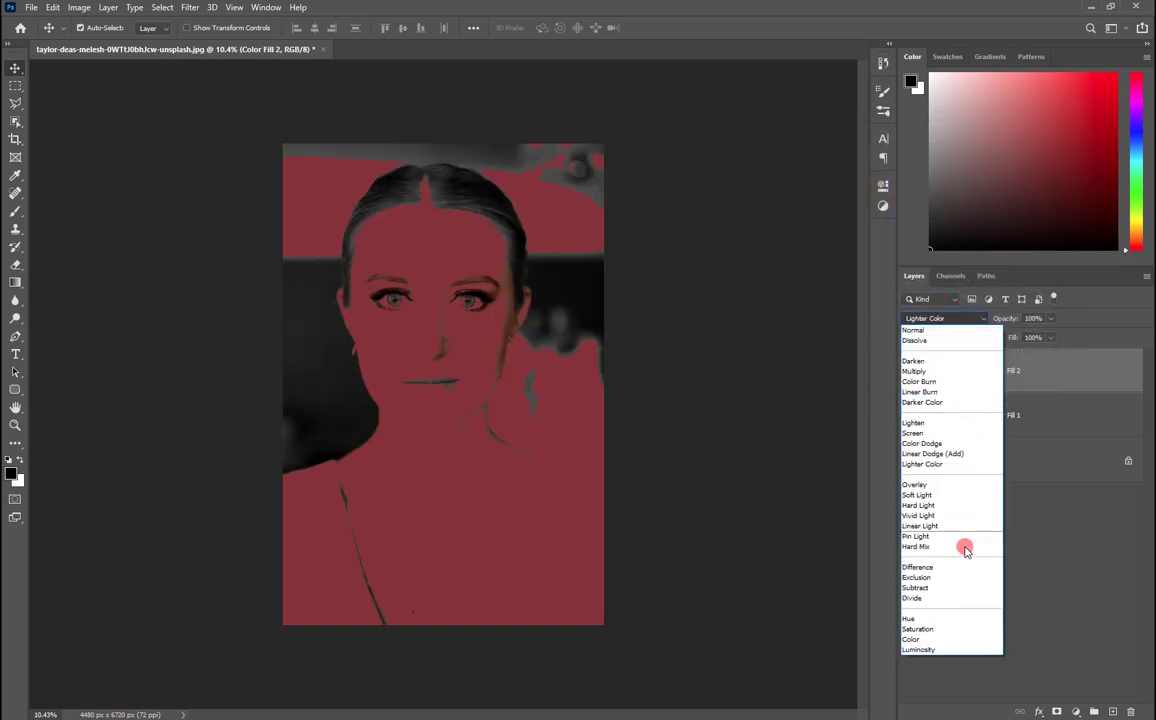
pyautogui.click(929, 640)
pyautogui.hotkey('ctrl', 'i')
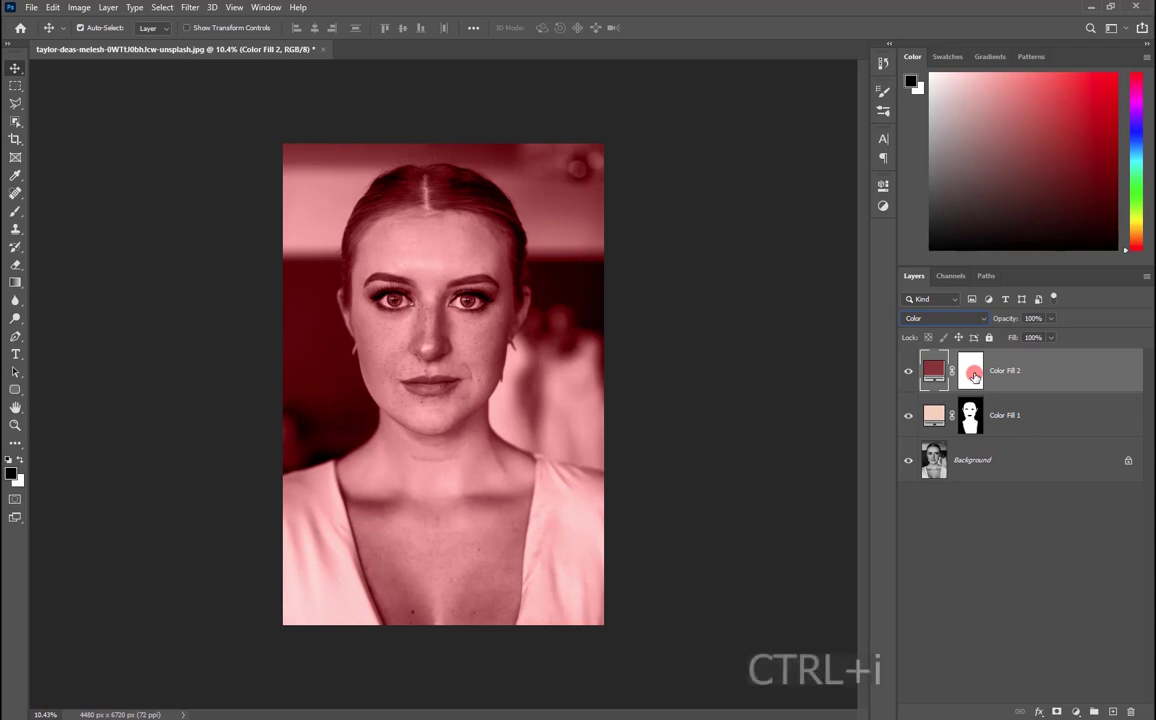
pyautogui.click(974, 376)
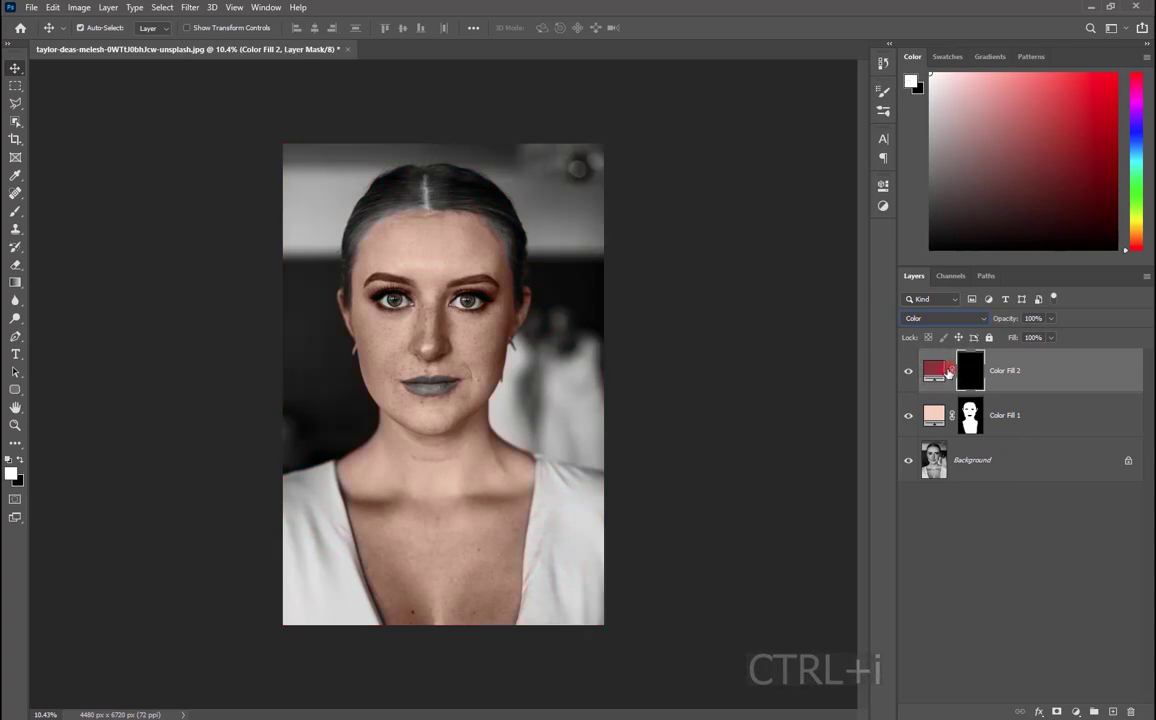
# Step: Paint white over the lips with a roughly 150 px brush to reveal the red
pyautogui.click(15, 212)
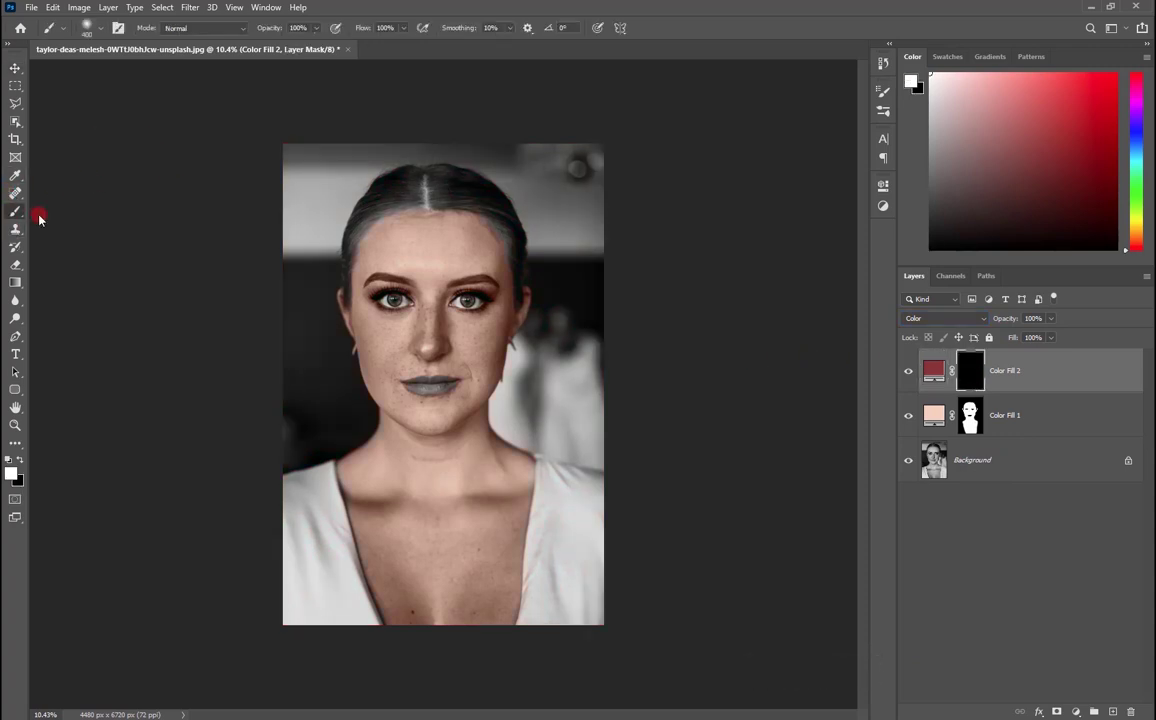
pyautogui.scroll(5, 493, 375)
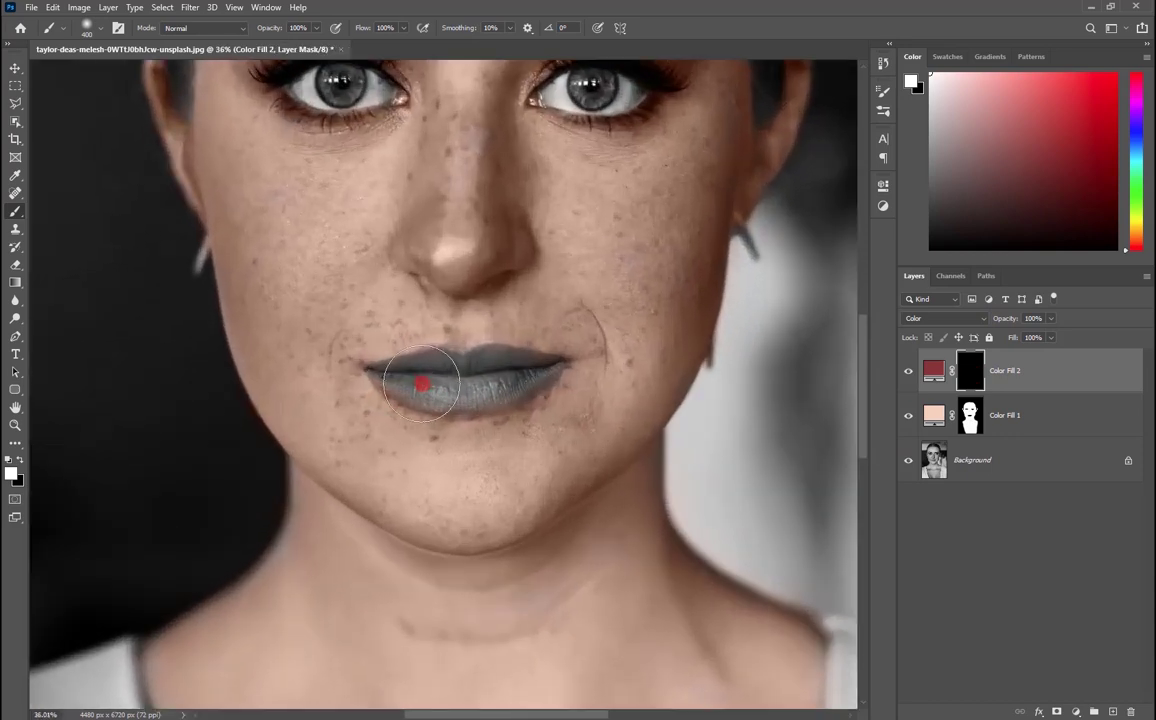
pyautogui.moveTo(421, 383); pyautogui.dragTo(421, 374)
pyautogui.moveTo(495, 371); pyautogui.dragTo(531, 372)
pyautogui.moveTo(457, 398); pyautogui.dragTo(389, 378)
pyautogui.keyDown('alt'); pyautogui.scroll(-3, 436, 379); pyautogui.keyUp('alt')
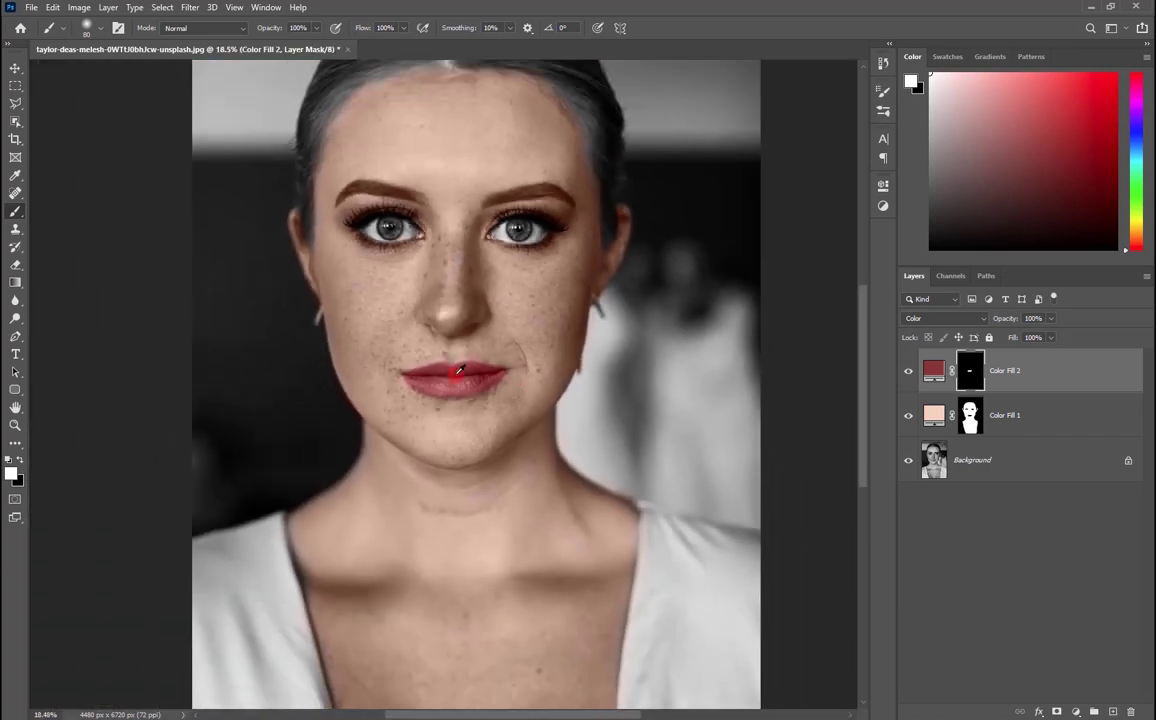
pyautogui.click(16, 70)
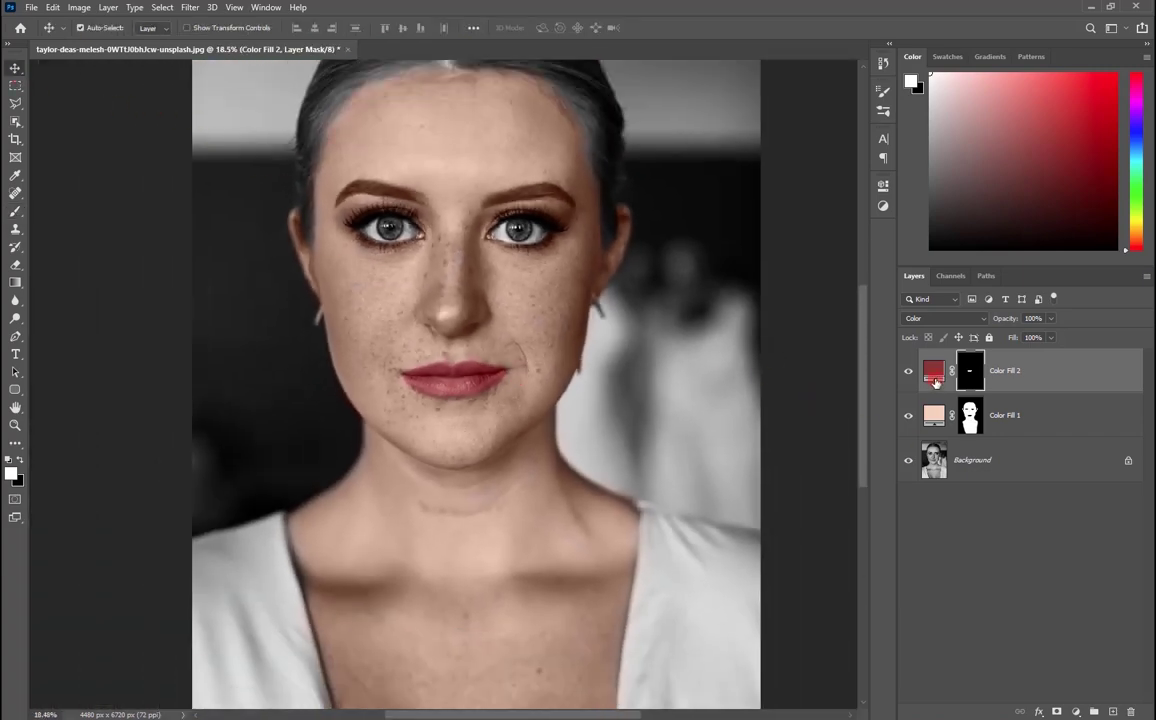
pyautogui.doubleClick(935, 372)
pyautogui.moveTo(891, 328)
pyautogui.mouseDown()
pyautogui.moveTo(895, 162)
pyautogui.moveTo(893, 330)
pyautogui.mouseUp()
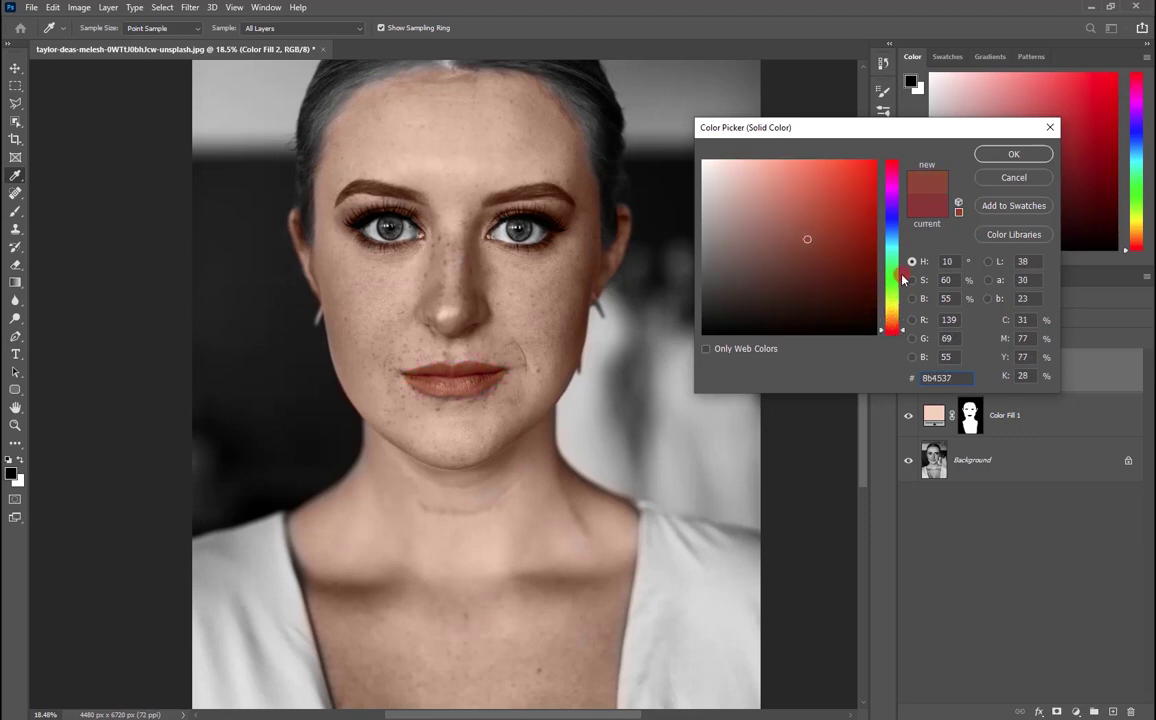
pyautogui.click(989, 180)
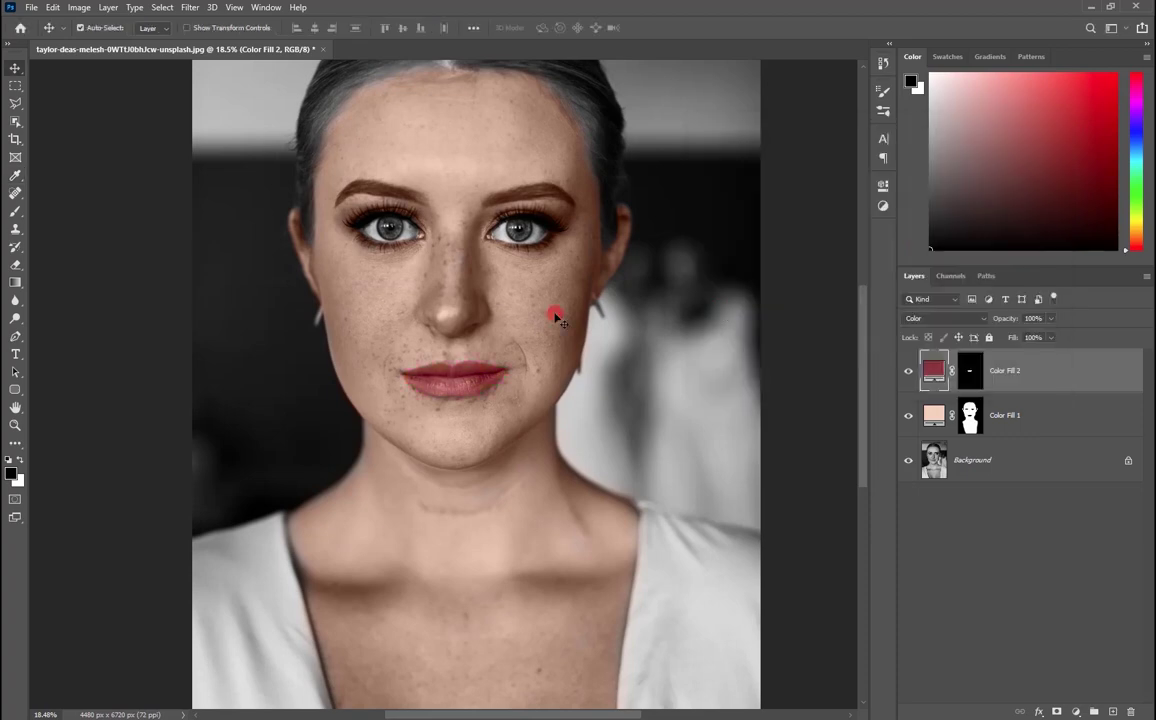
pyautogui.moveTo(445, 200)
pyautogui.mouseDown()
pyautogui.moveTo(459, 392)
pyautogui.moveTo(413, 328)
pyautogui.moveTo(428, 292)
pyautogui.moveTo(408, 277)
pyautogui.mouseUp()
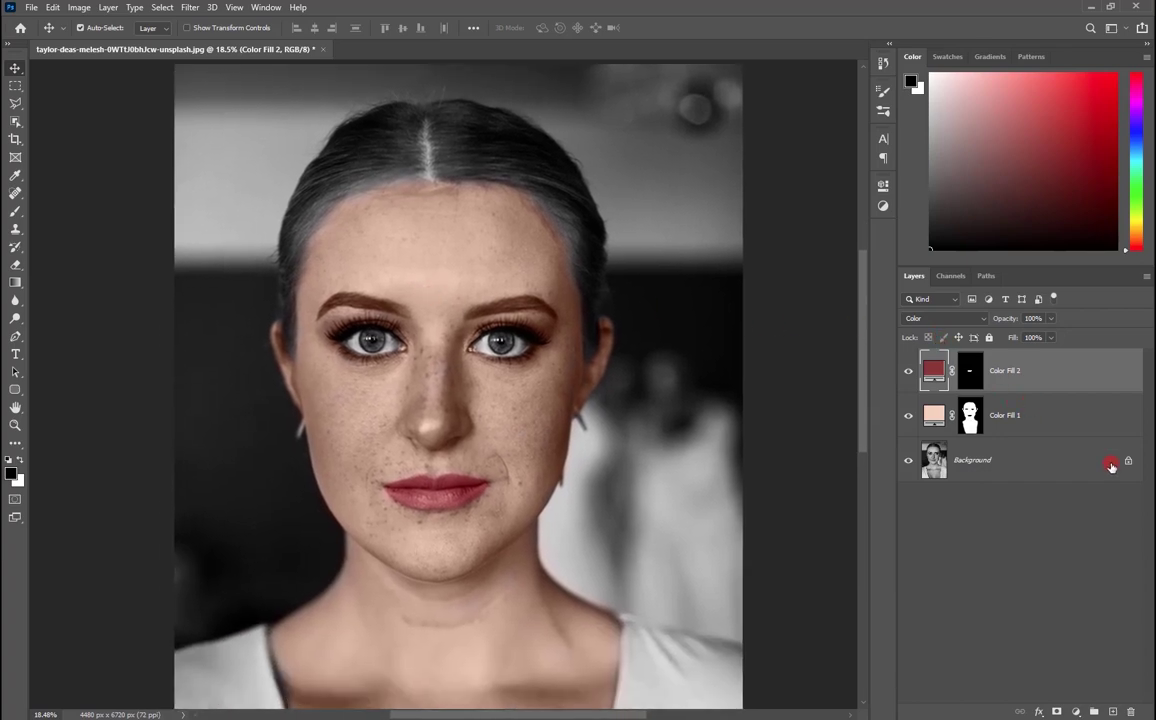
# Step: Create Color Fill 3 in #341807, invert its mask, and set it to Color blending
pyautogui.click(1075, 708)
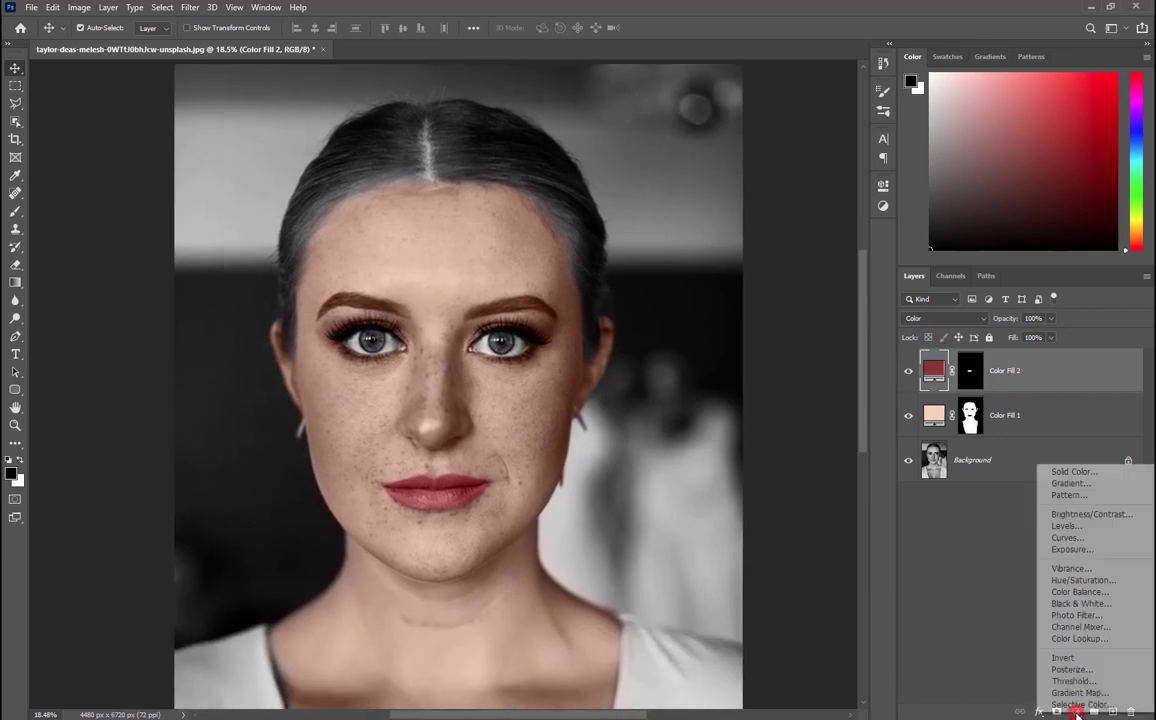
pyautogui.click(1058, 470)
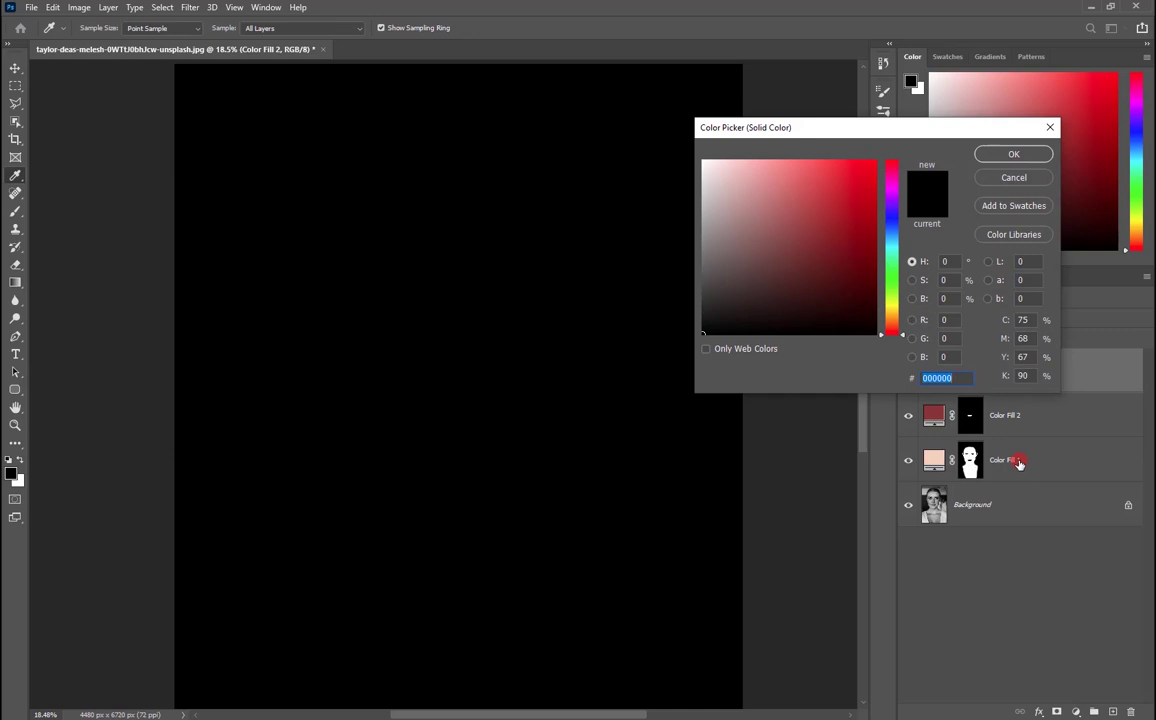
pyautogui.write('3')
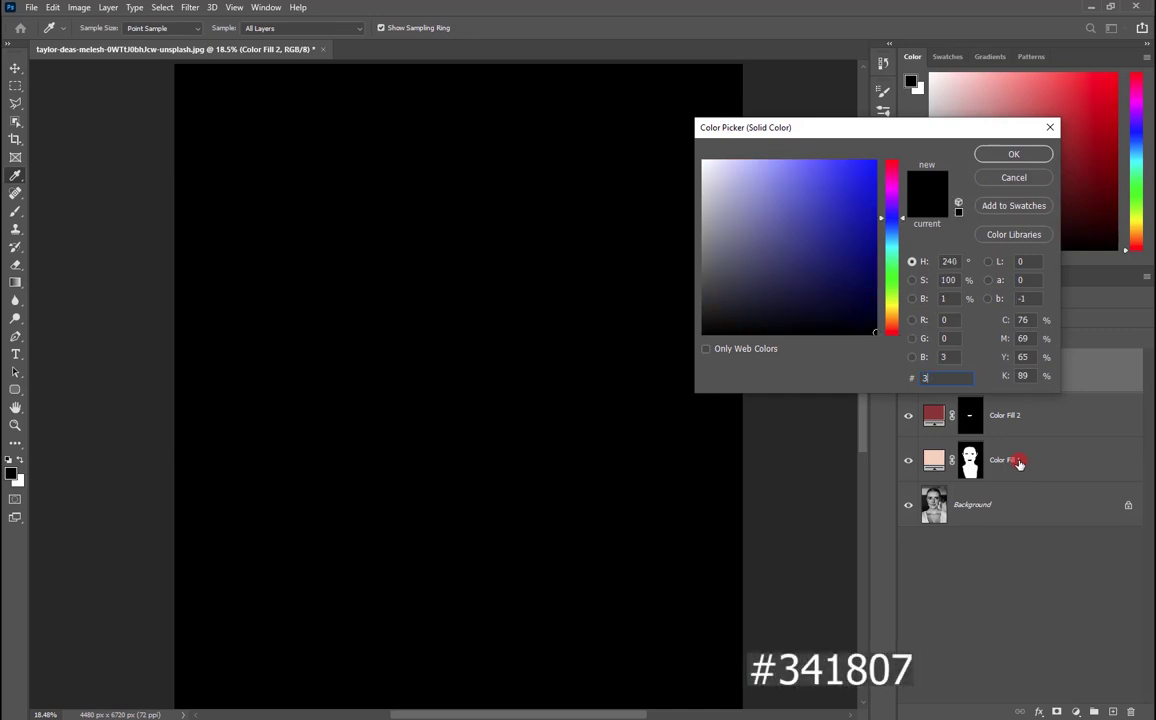
pyautogui.write('41')
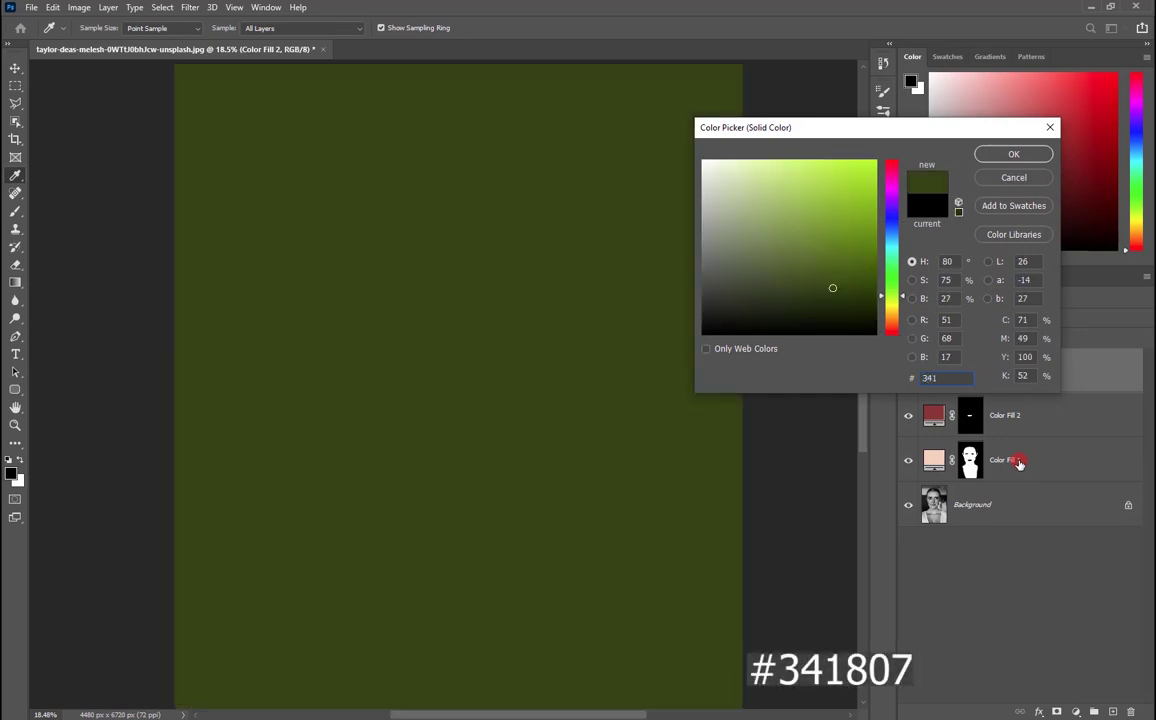
pyautogui.write('807')
pyautogui.click(1011, 155)
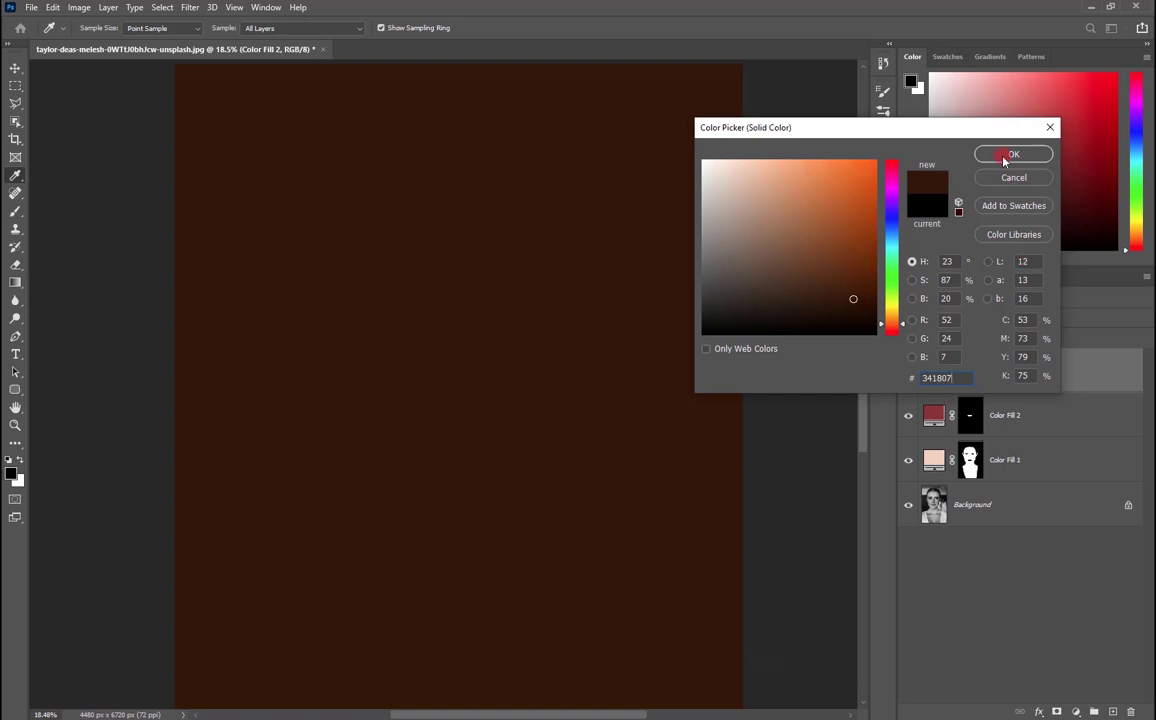
pyautogui.click(970, 381)
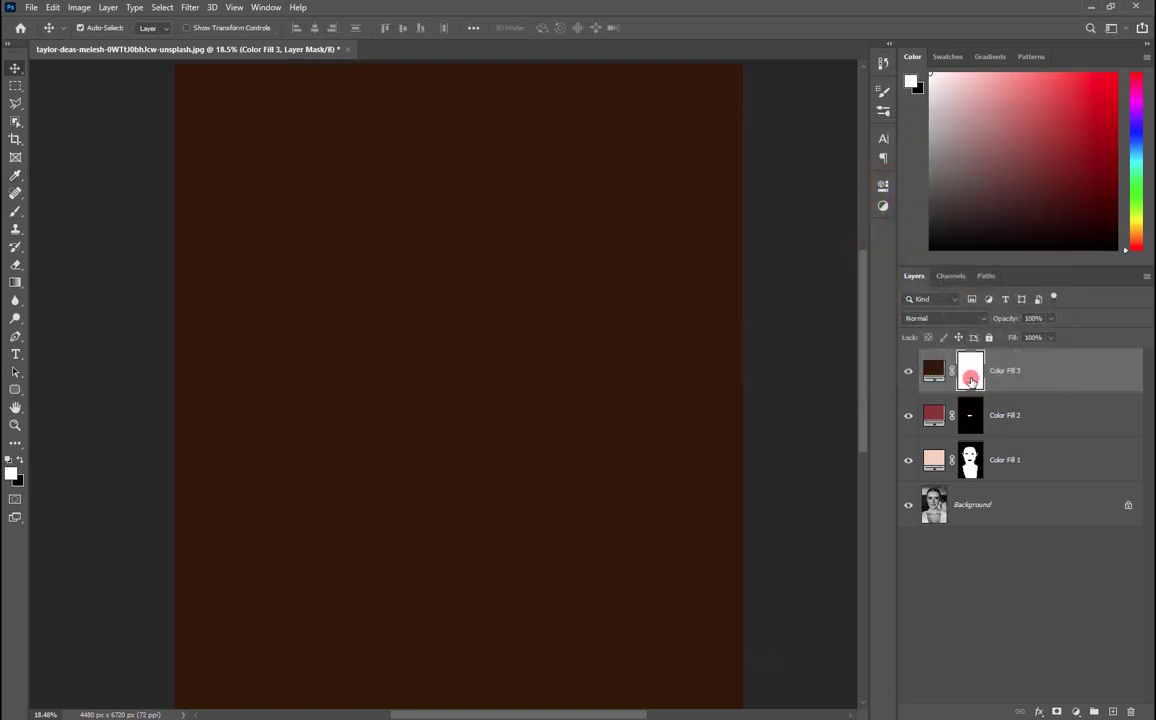
pyautogui.hotkey('ctrl', 'i')
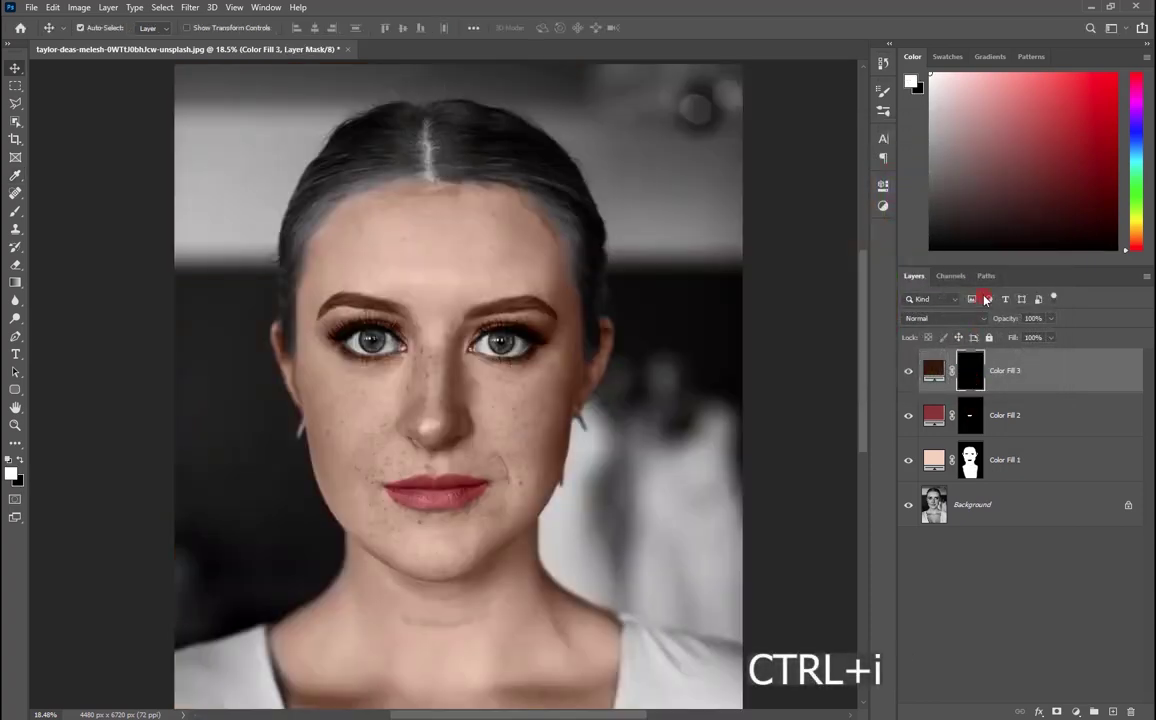
pyautogui.click(948, 317)
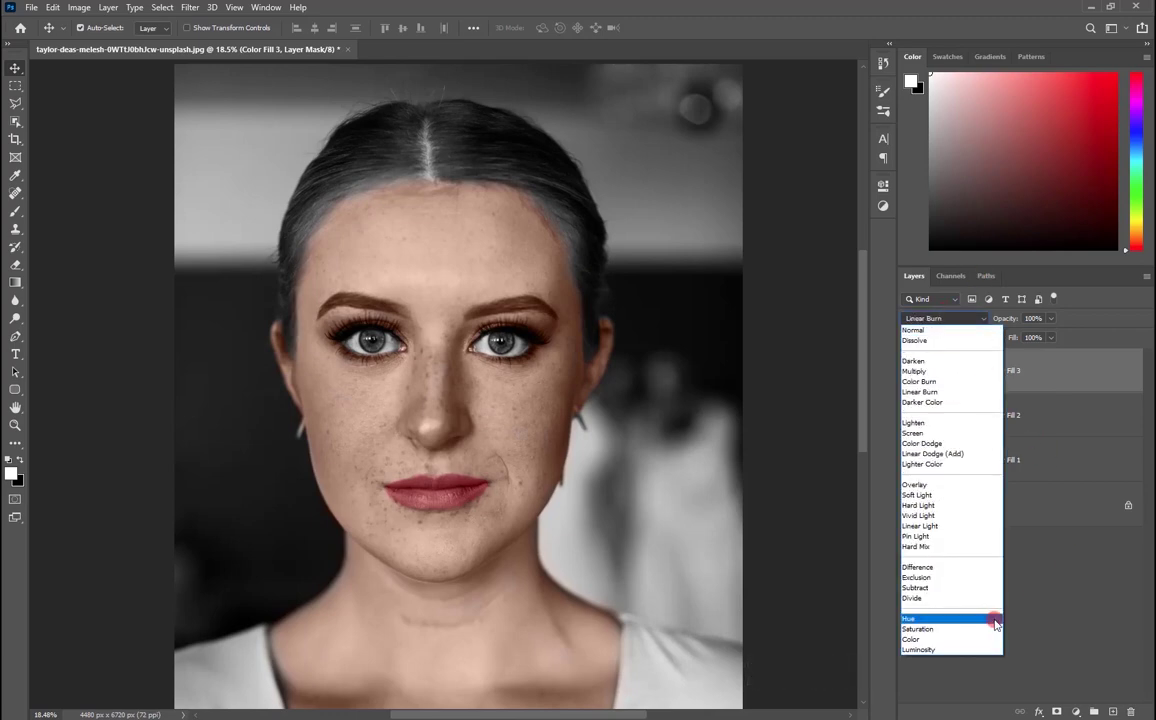
pyautogui.click(949, 639)
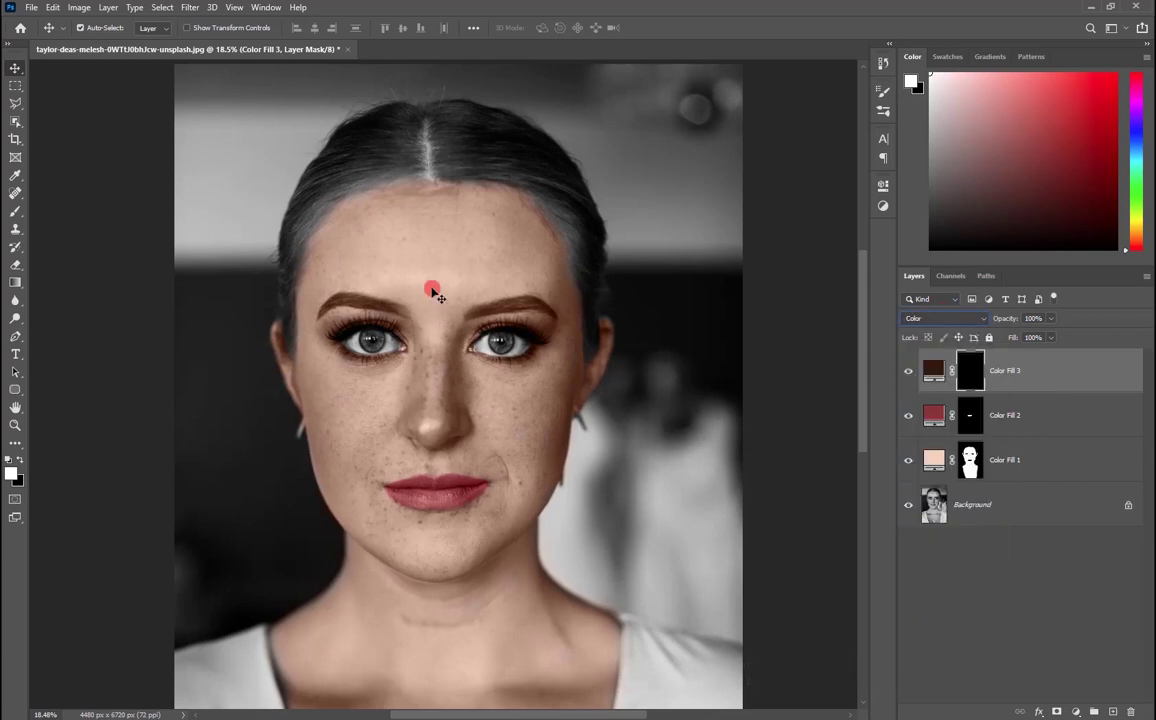
pyautogui.moveTo(422, 270); pyautogui.dragTo(406, 317)
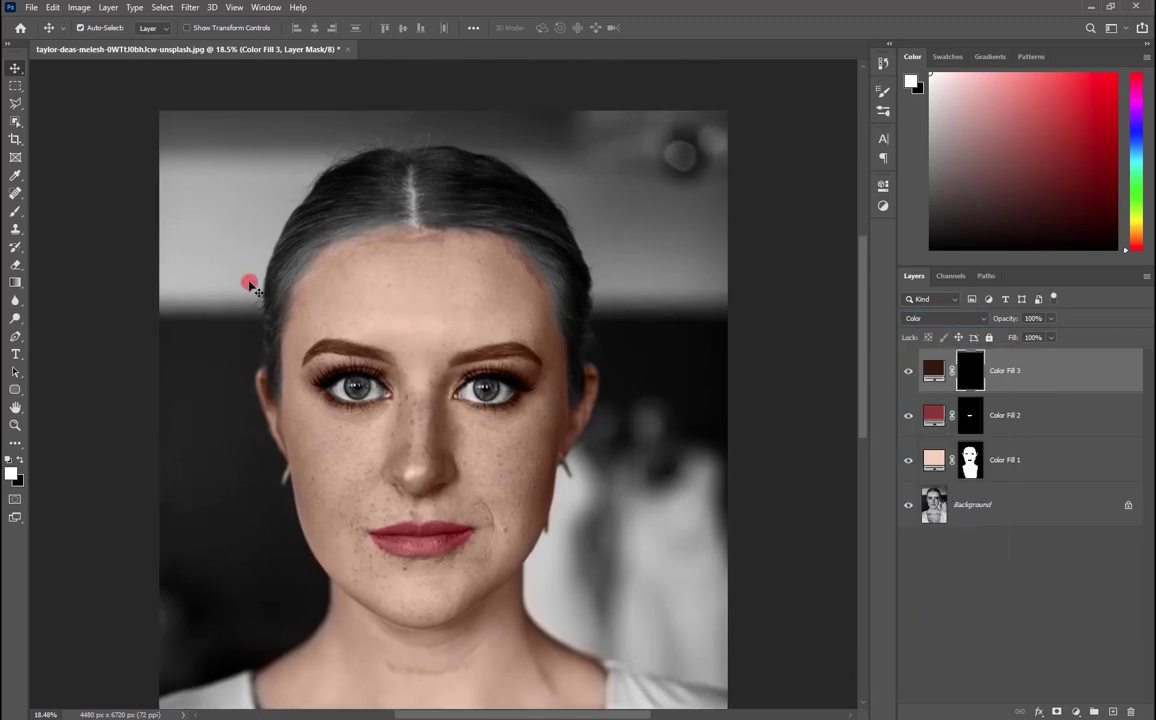
# Step: With a white 250 px brush, paint brown over the top of the hair on Color Fill 3's mask
pyautogui.click(14, 211)
pyautogui.click(12, 476)
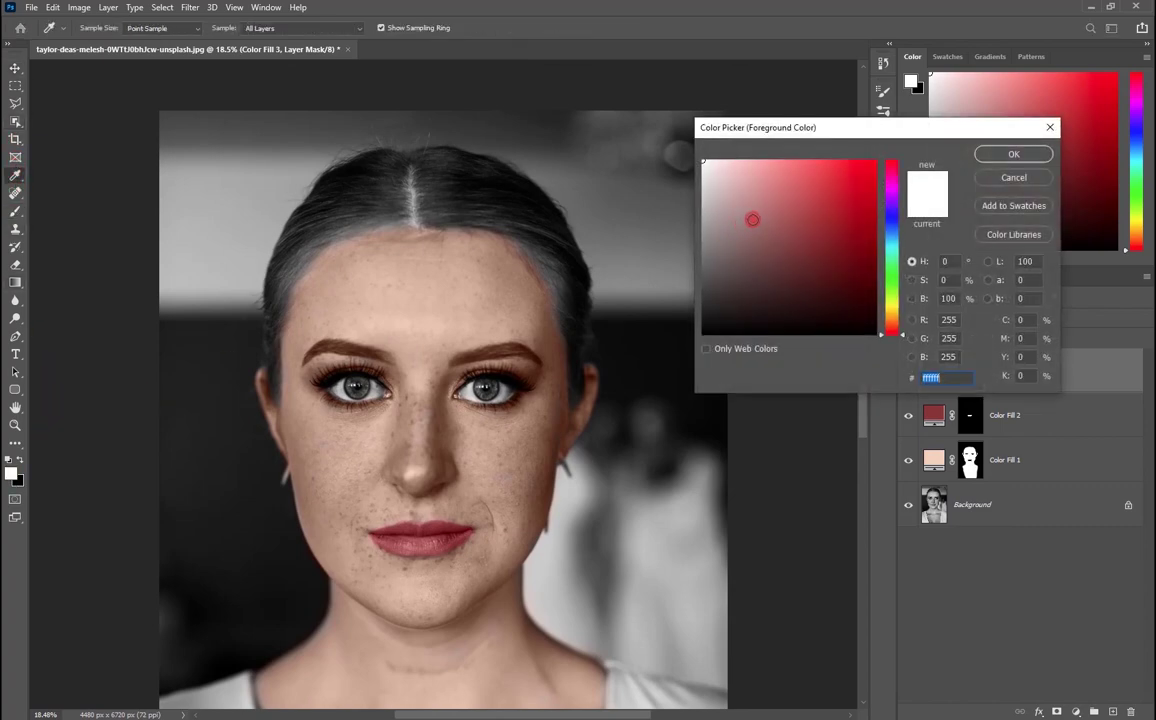
pyautogui.click(704, 162)
pyautogui.click(1005, 153)
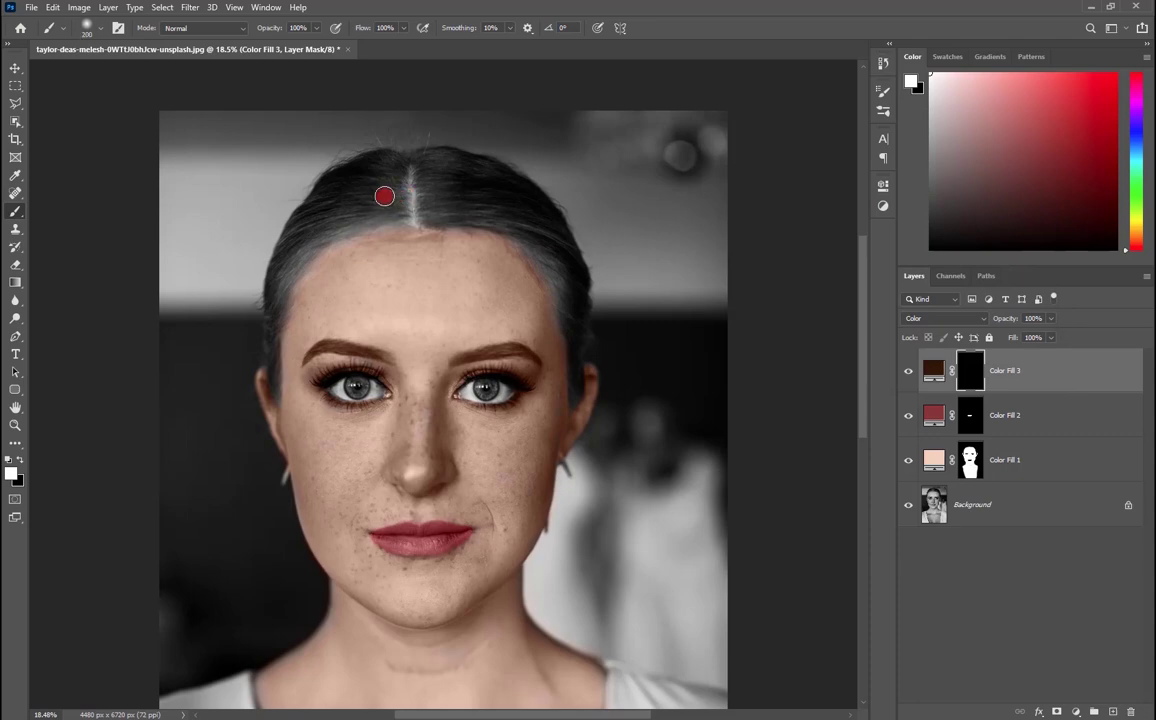
pyautogui.press(']')
pyautogui.press(']')
pyautogui.press(']')
pyautogui.moveTo(379, 163)
pyautogui.mouseDown()
pyautogui.moveTo(345, 178)
pyautogui.moveTo(287, 284)
pyautogui.moveTo(302, 230)
pyautogui.moveTo(413, 212)
pyautogui.moveTo(387, 163)
pyautogui.moveTo(467, 168)
pyautogui.moveTo(490, 219)
pyautogui.moveTo(539, 261)
pyautogui.moveTo(578, 341)
pyautogui.moveTo(556, 231)
pyautogui.mouseUp()
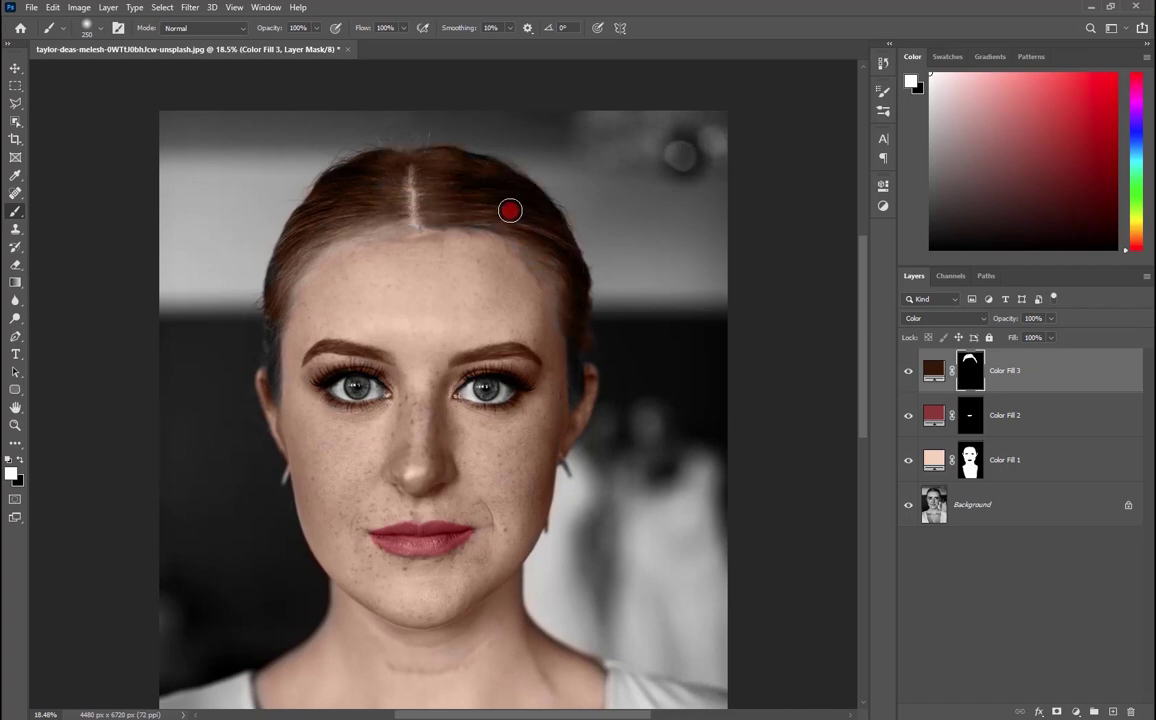
pyautogui.press('[')
pyautogui.press('[')
pyautogui.press('[')
# Step: Zoom in to inspect the colorized face, selecting Color Fill 1 and then Color Fill 3 again
pyautogui.click(925, 462)
pyautogui.scroll(3, 573, 521)
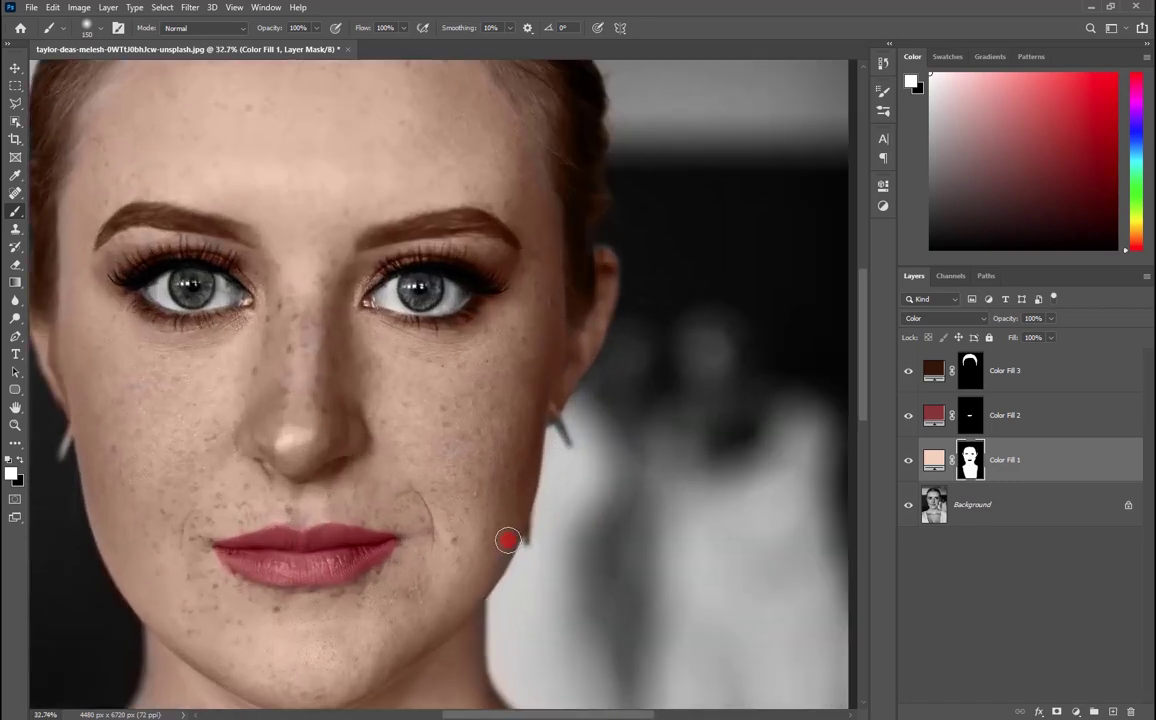
pyautogui.hscroll(-2, 190, 430)
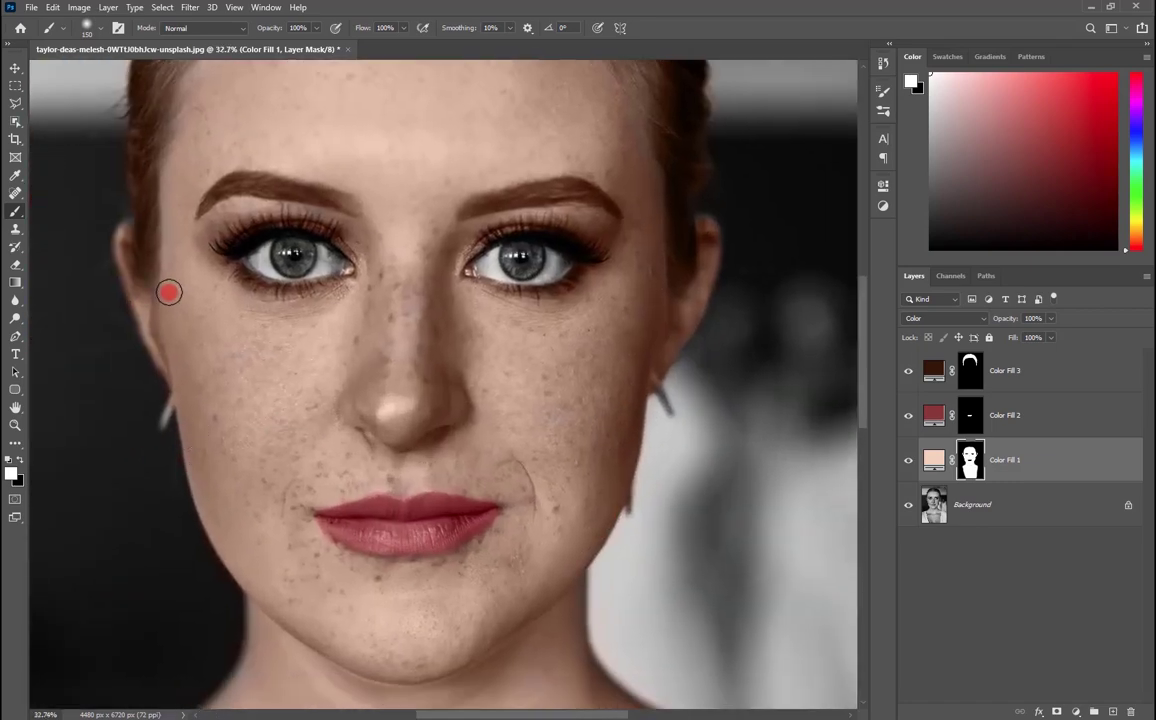
pyautogui.scroll(-2, 322, 353)
pyautogui.click(993, 370)
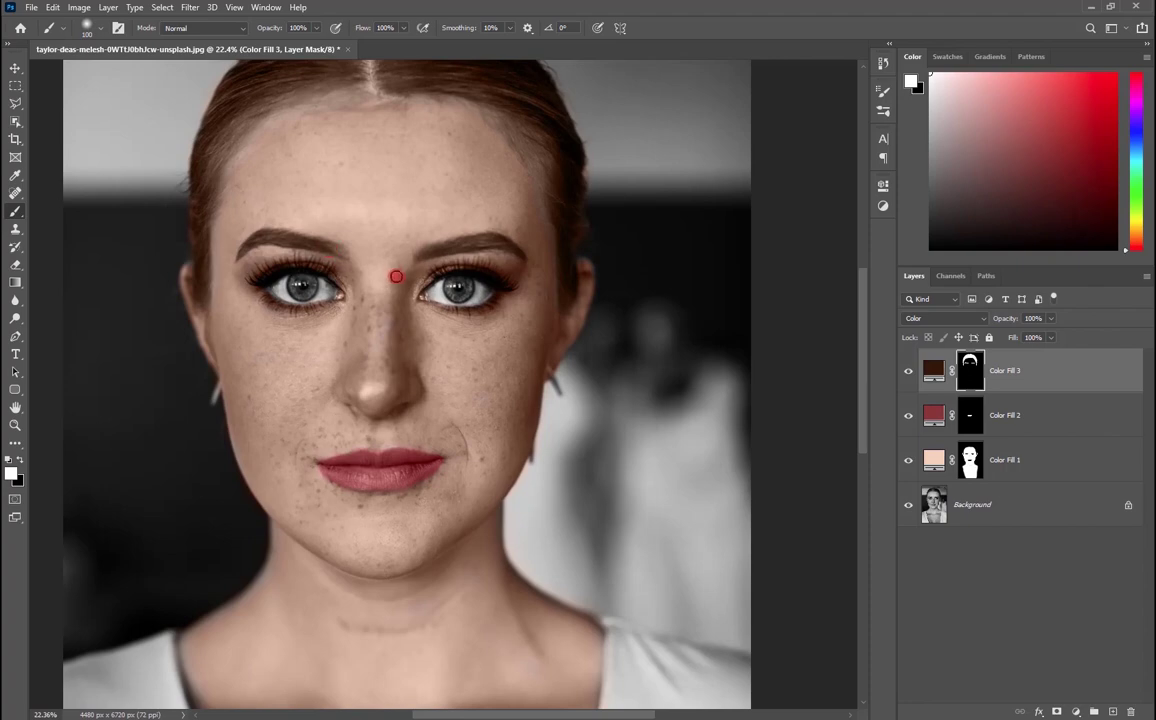
# Step: Zoom back out, switch to the Move tool and show the new fill/adjustment layer list
pyautogui.scroll(-2, 395, 282)
pyautogui.scroll(-2, 392, 300)
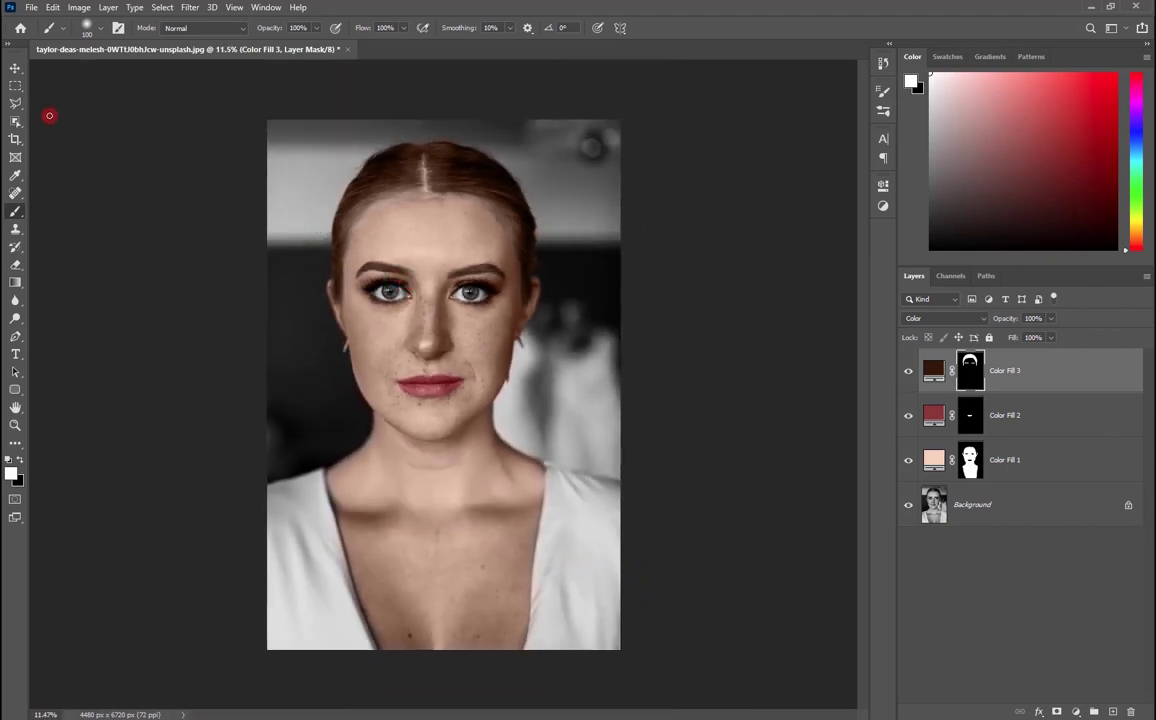
pyautogui.click(17, 67)
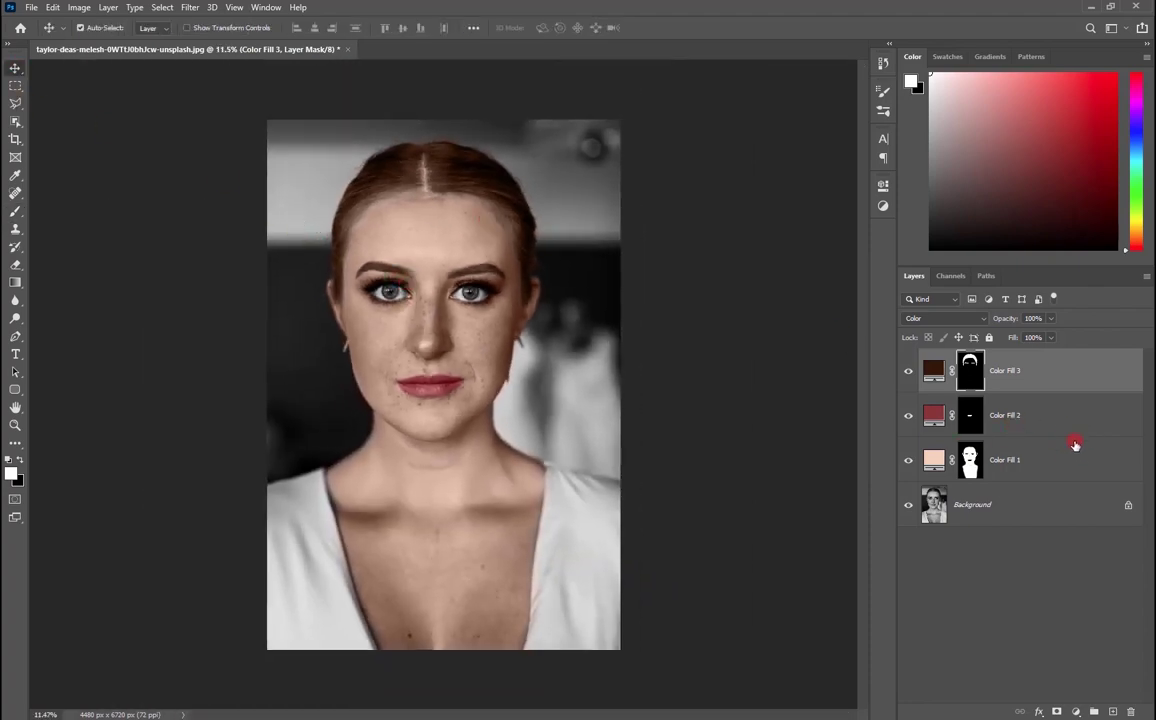
pyautogui.click(1076, 707)
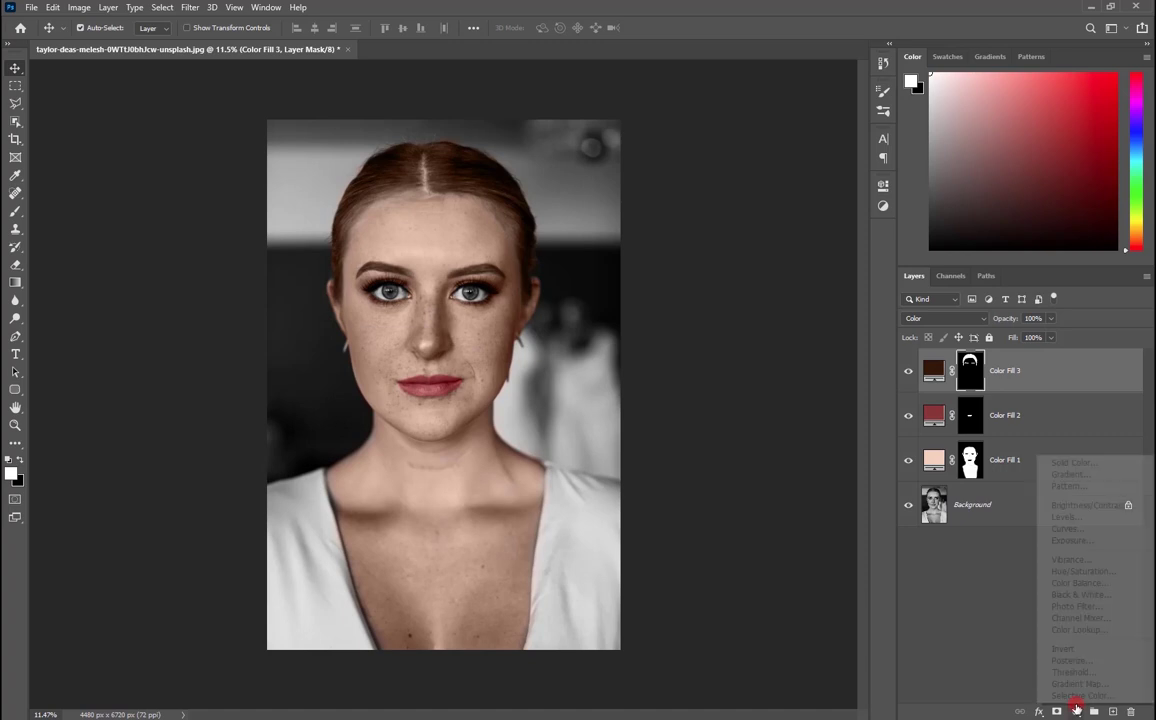
# Step: Add navy #022238 as Color Fill 4, invert its mask to black, and set Color blend mode
pyautogui.click(1066, 464)
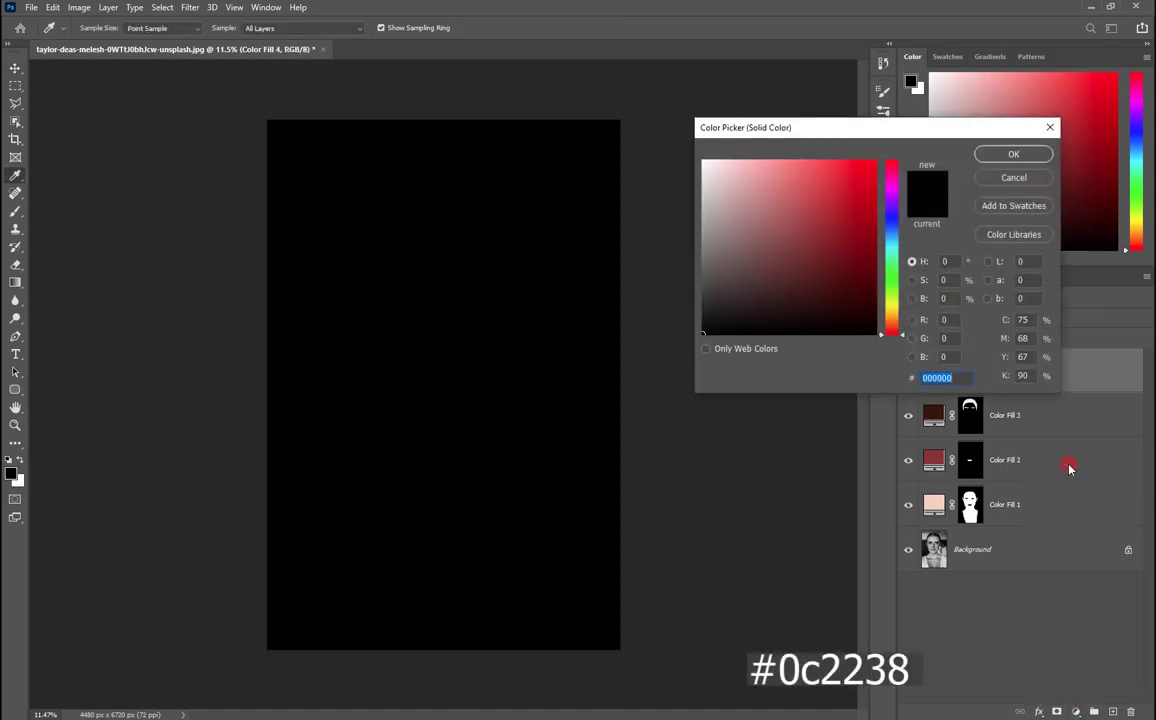
pyautogui.write('022')
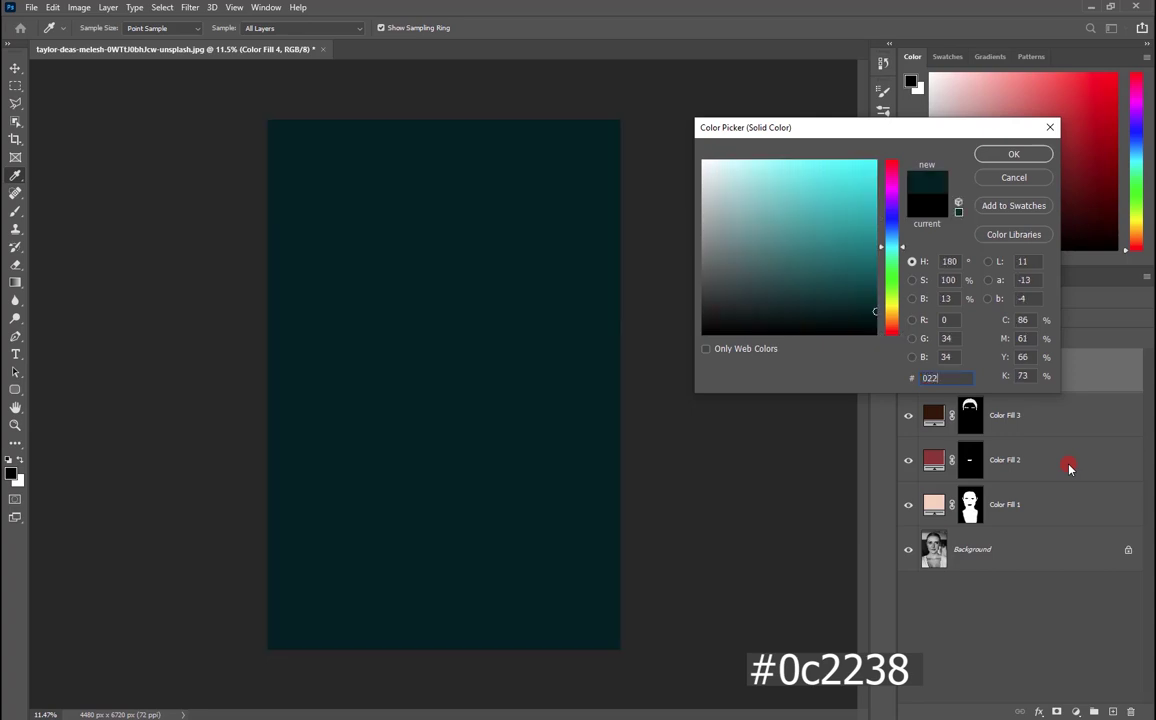
pyautogui.write('23')
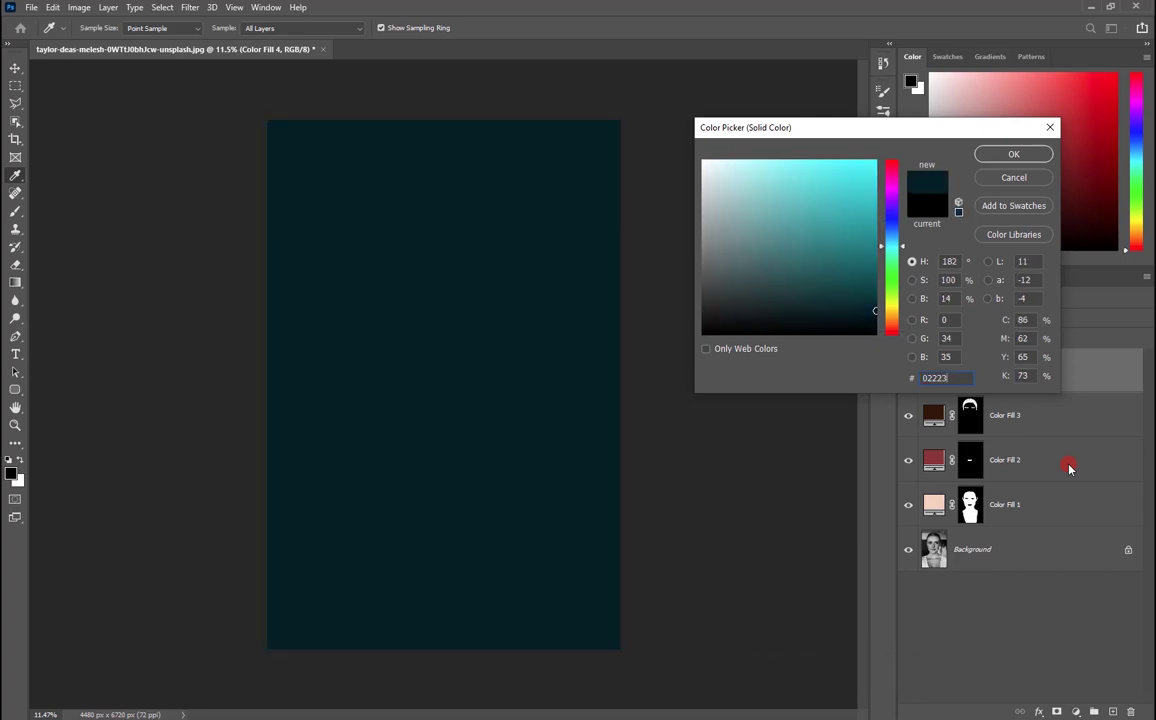
pyautogui.write('8')
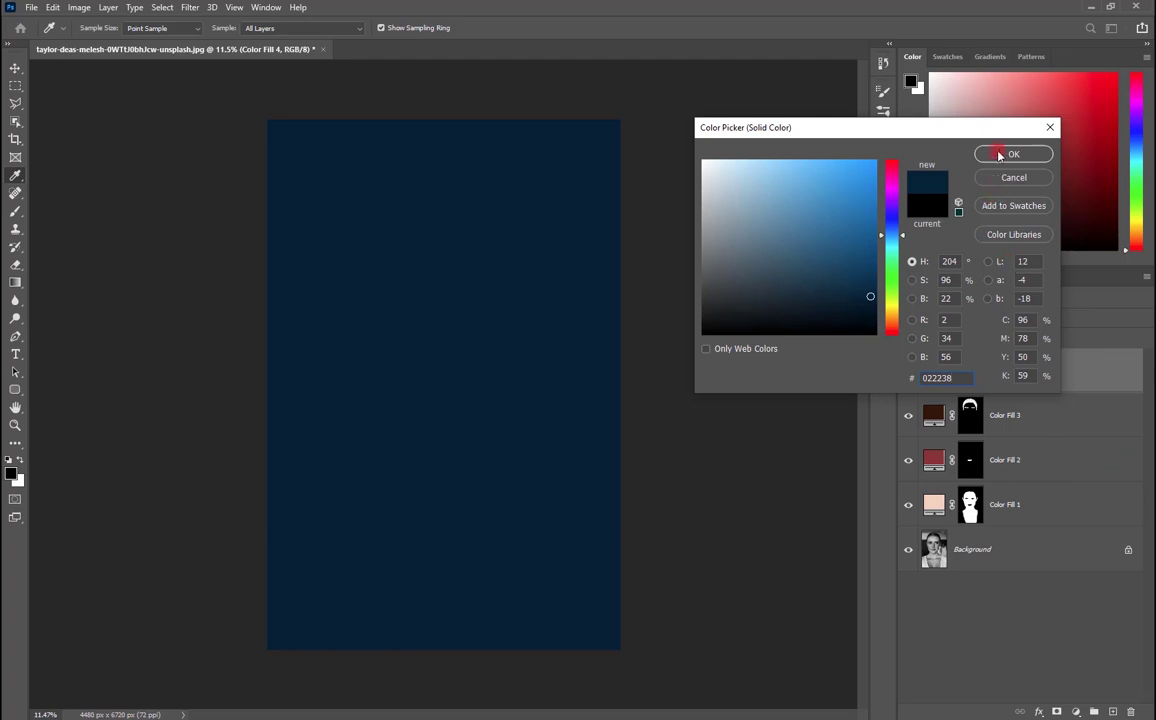
pyautogui.click(998, 154)
pyautogui.click(970, 370)
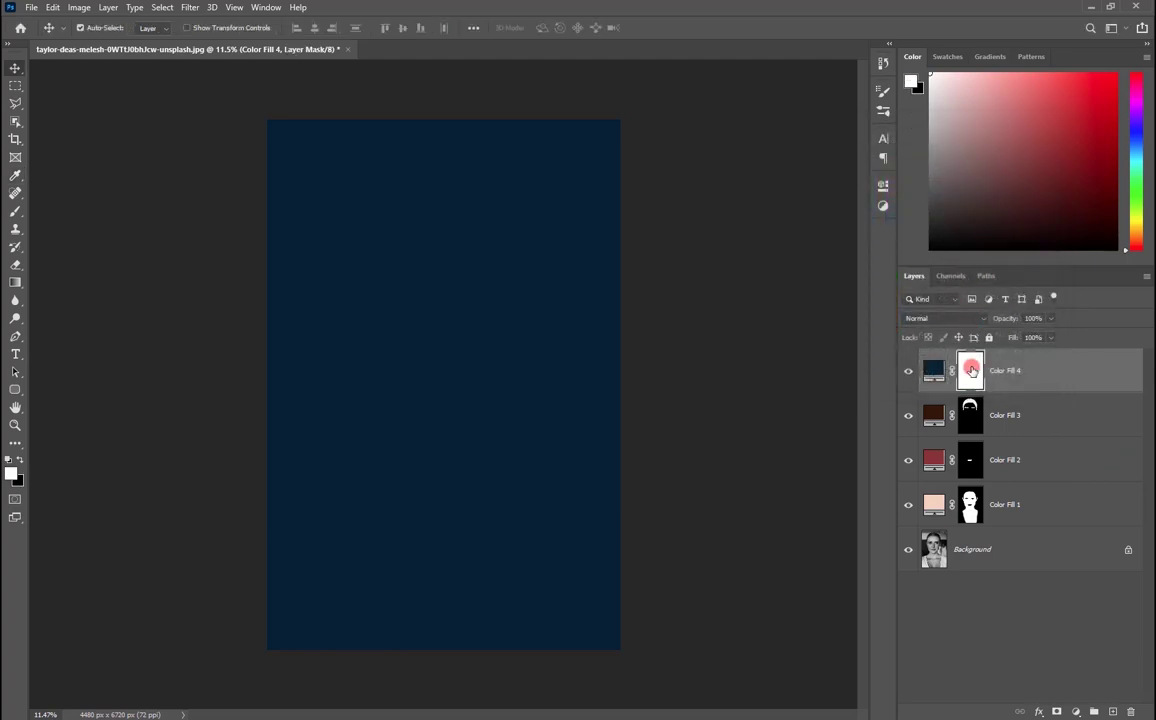
pyautogui.hotkey('ctrl', 'i')
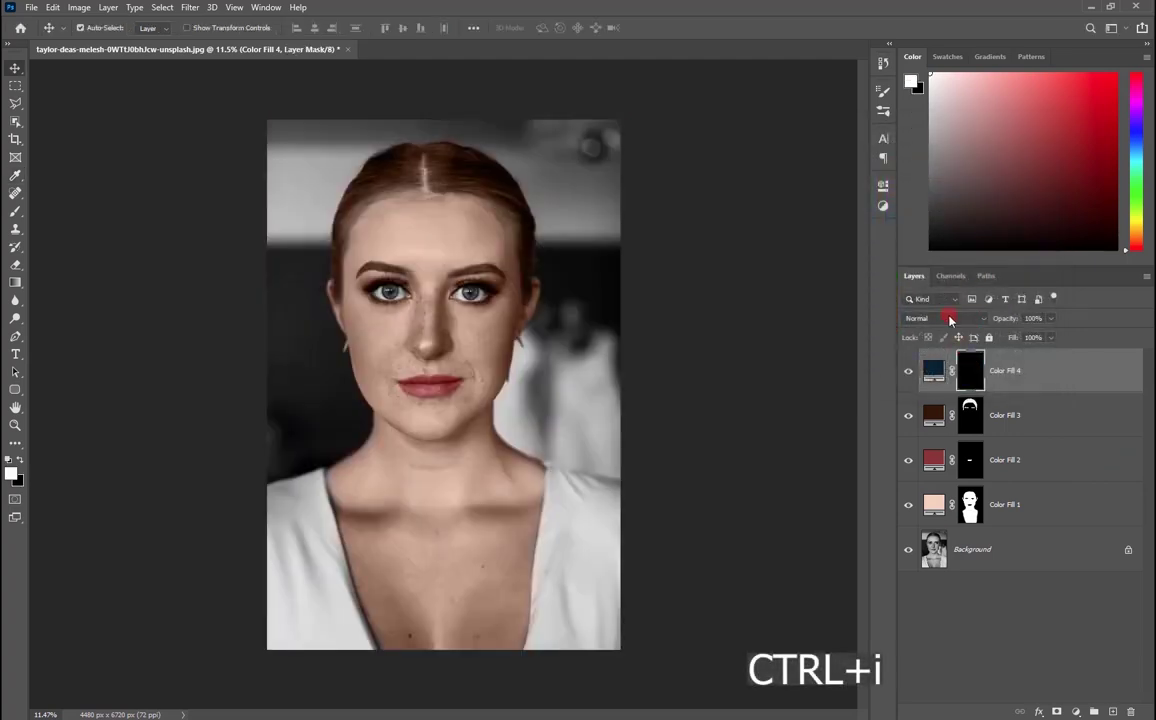
pyautogui.click(946, 318)
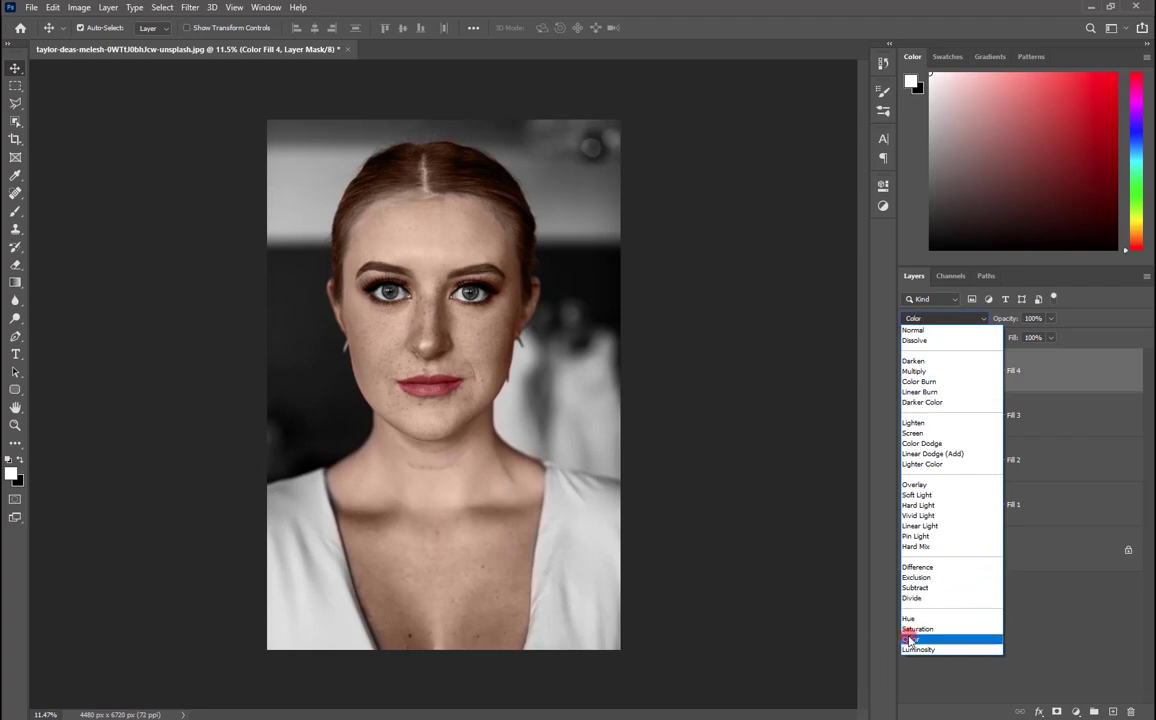
pyautogui.click(910, 632)
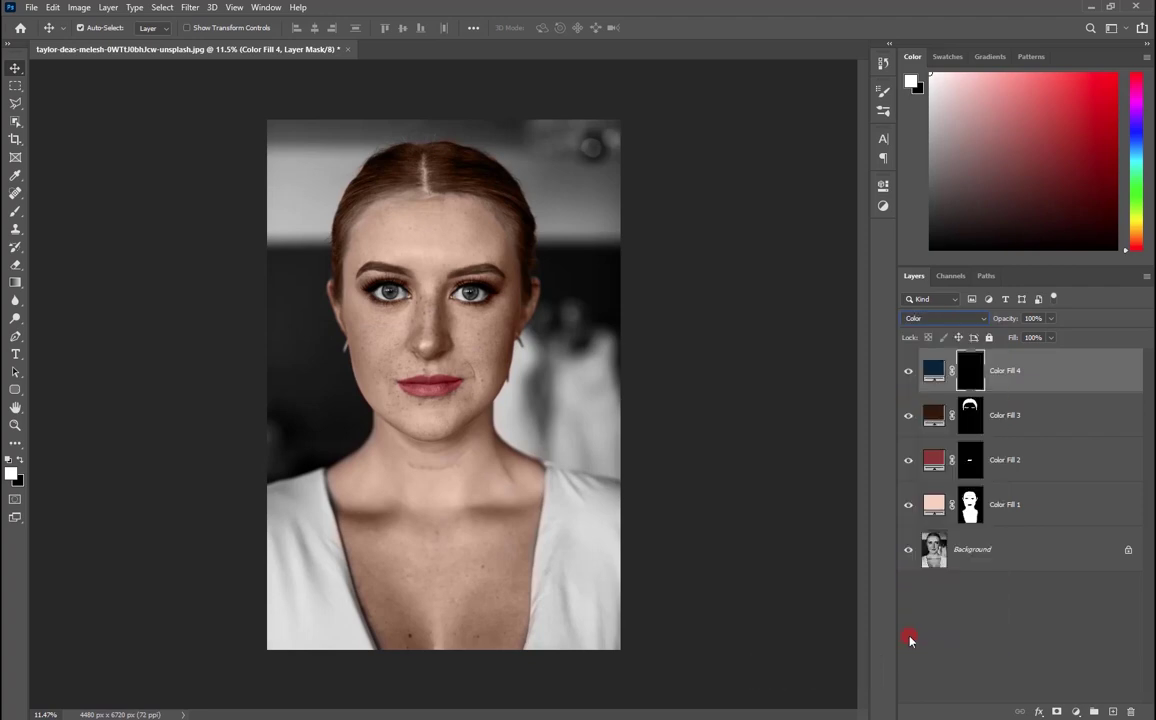
# Step: Zoom in on the eyes and paint navy into the right iris on Color Fill 4's mask
pyautogui.click(15, 211)
pyautogui.scroll(2, 481, 312)
pyautogui.scroll(3, 481, 300)
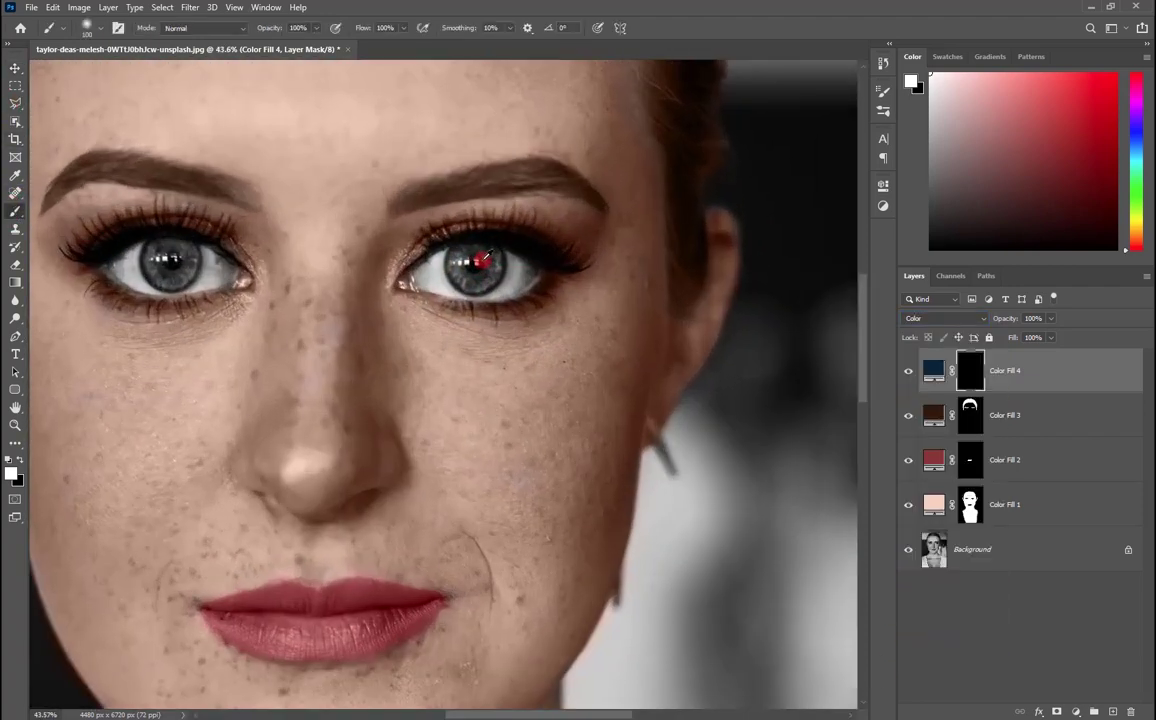
pyautogui.scroll(2, 482, 285)
pyautogui.scroll(1, 482, 280)
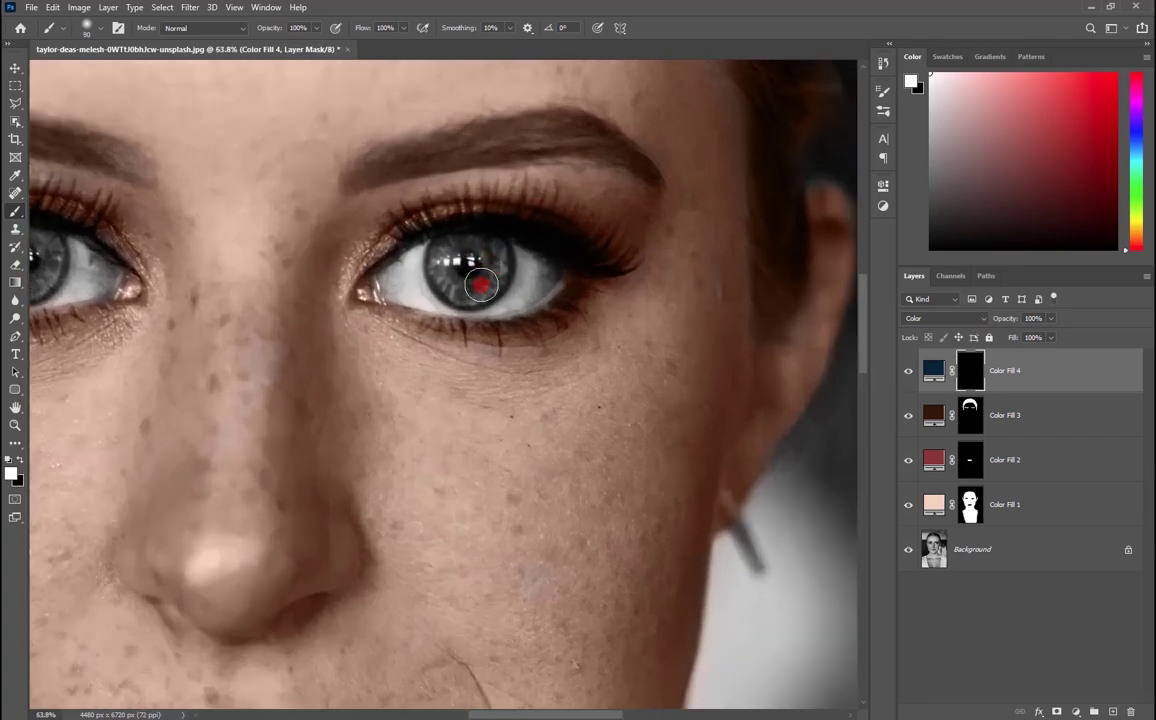
pyautogui.moveTo(481, 285)
pyautogui.mouseDown()
pyautogui.moveTo(446, 290)
pyautogui.moveTo(459, 258)
pyautogui.moveTo(444, 261)
pyautogui.moveTo(440, 246)
pyautogui.moveTo(477, 245)
pyautogui.moveTo(500, 264)
pyautogui.moveTo(457, 266)
pyautogui.moveTo(472, 263)
pyautogui.moveTo(475, 295)
pyautogui.moveTo(485, 261)
pyautogui.moveTo(501, 261)
pyautogui.mouseUp()
pyautogui.press('x')
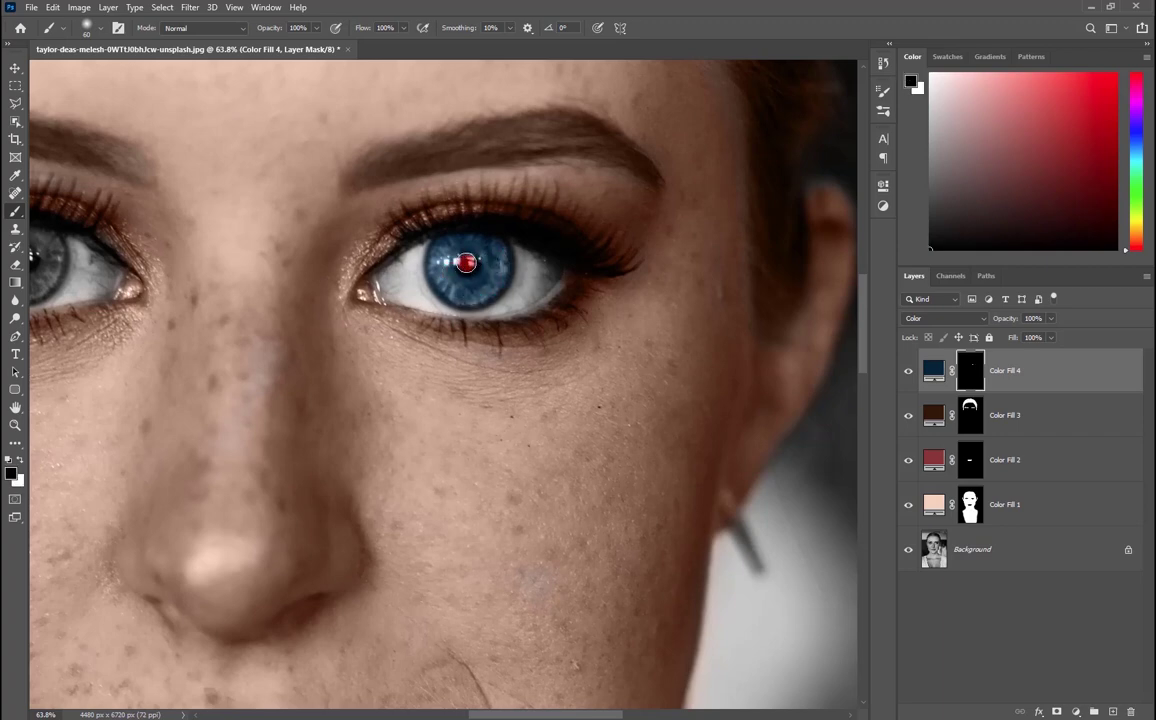
# Step: Paint navy into the left iris, then zoom back out to view the whole portrait
pyautogui.moveTo(245, 320); pyautogui.dragTo(500, 315)
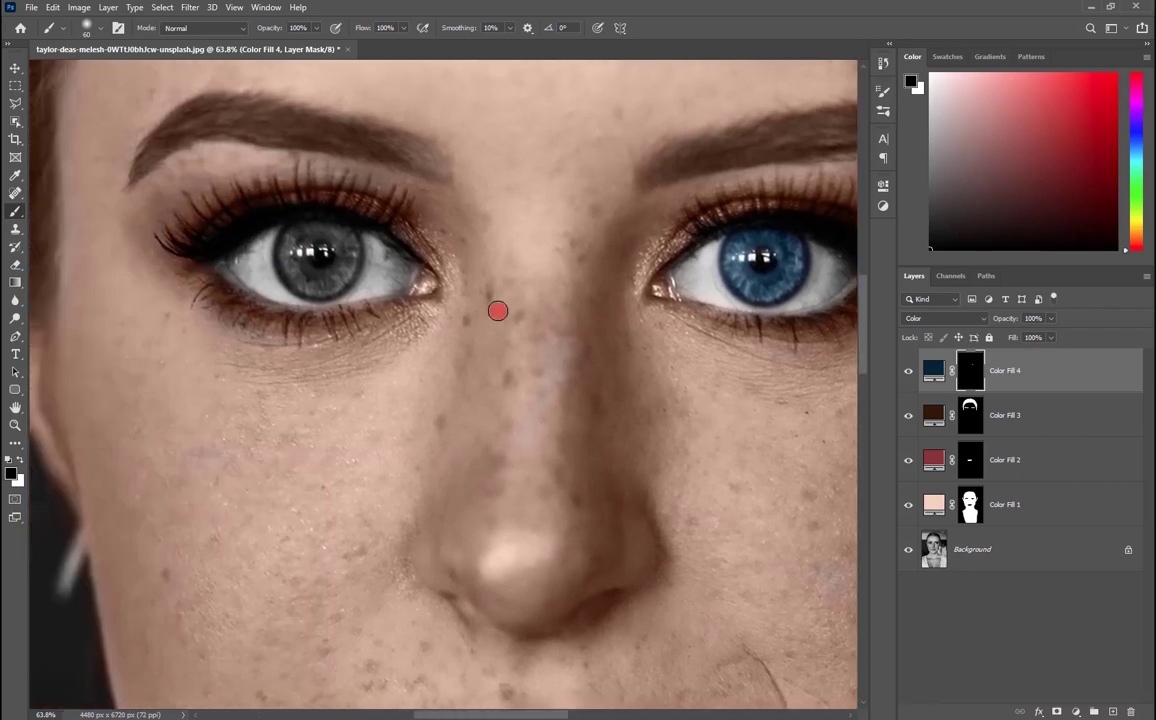
pyautogui.press('x')
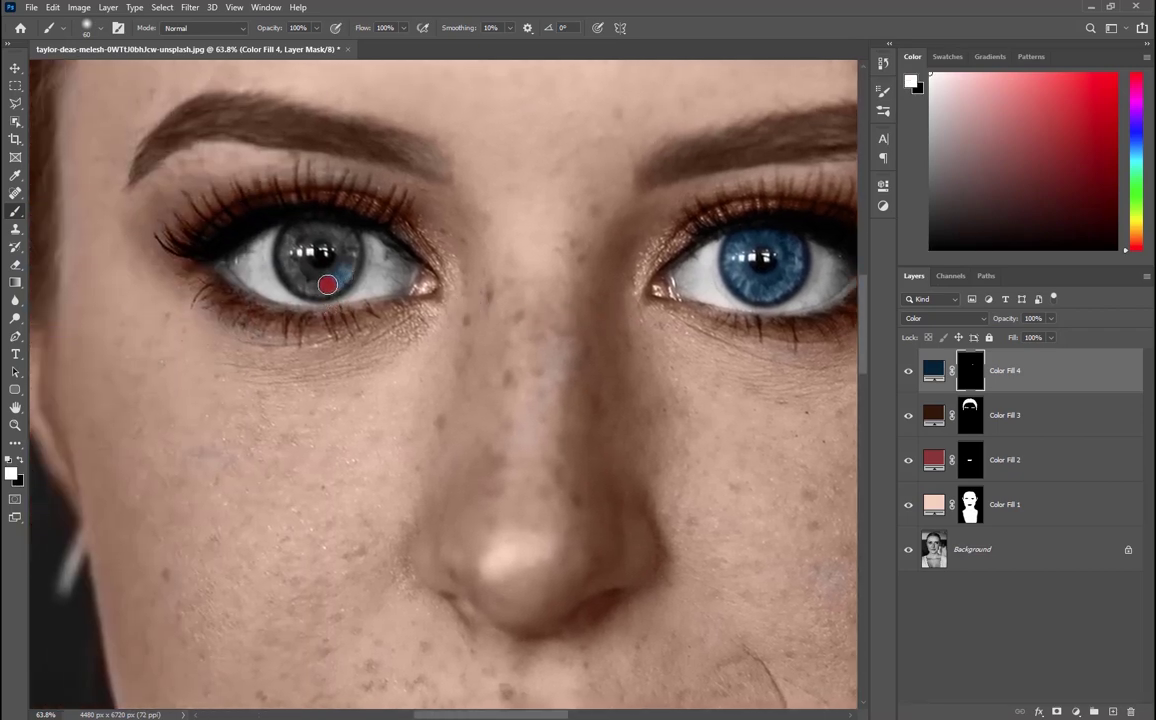
pyautogui.moveTo(327, 285)
pyautogui.mouseDown()
pyautogui.moveTo(310, 229)
pyautogui.moveTo(343, 248)
pyautogui.moveTo(338, 258)
pyautogui.moveTo(343, 247)
pyautogui.mouseUp()
pyautogui.press('x')
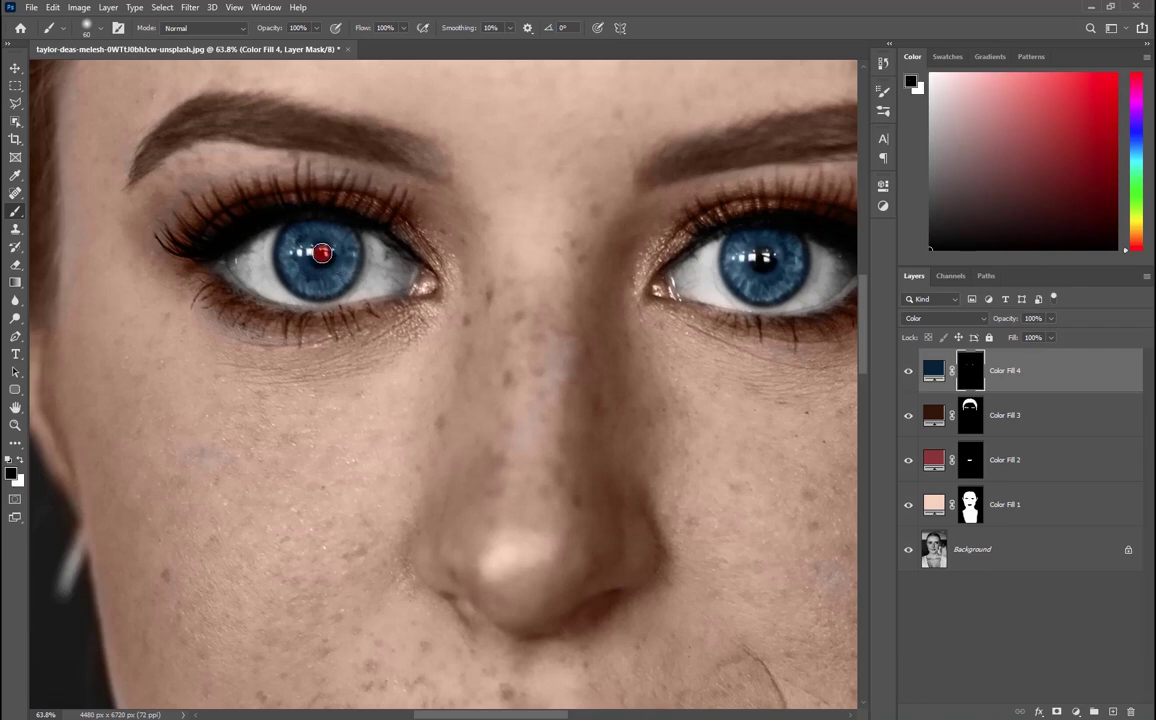
pyautogui.press('x')
pyautogui.scroll(-3, 421, 320)
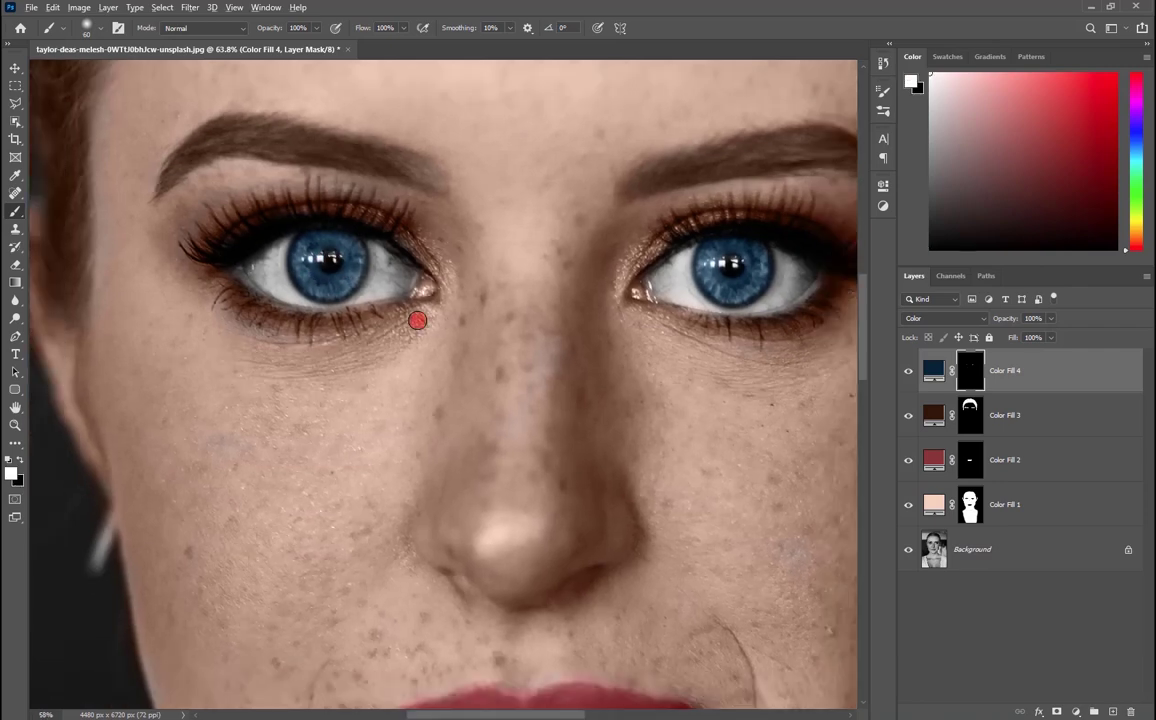
pyautogui.scroll(-3, 415, 320)
pyautogui.scroll(-2, 454, 302)
pyautogui.scroll(-2, 487, 312)
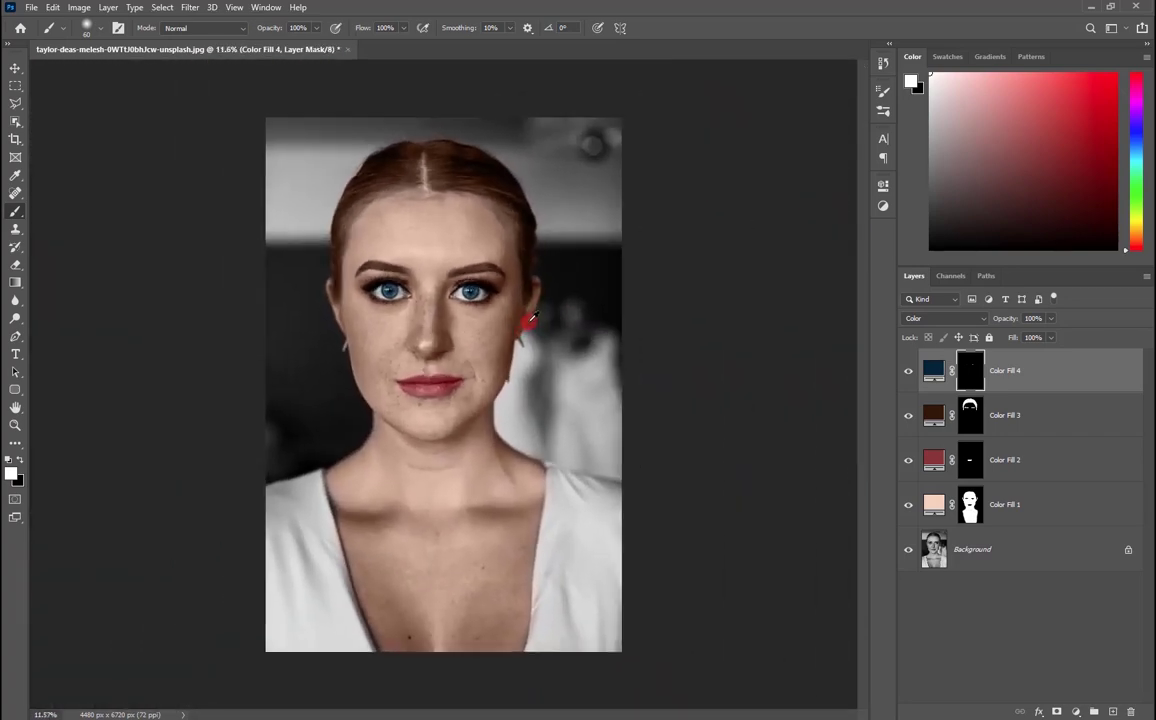
pyautogui.scroll(2, 530, 322)
# Step: Add a Curves adjustment layer and lift the RGB curve's midpoint to brighten the midtones
pyautogui.scroll(-1, 530, 322)
pyautogui.click(16, 68)
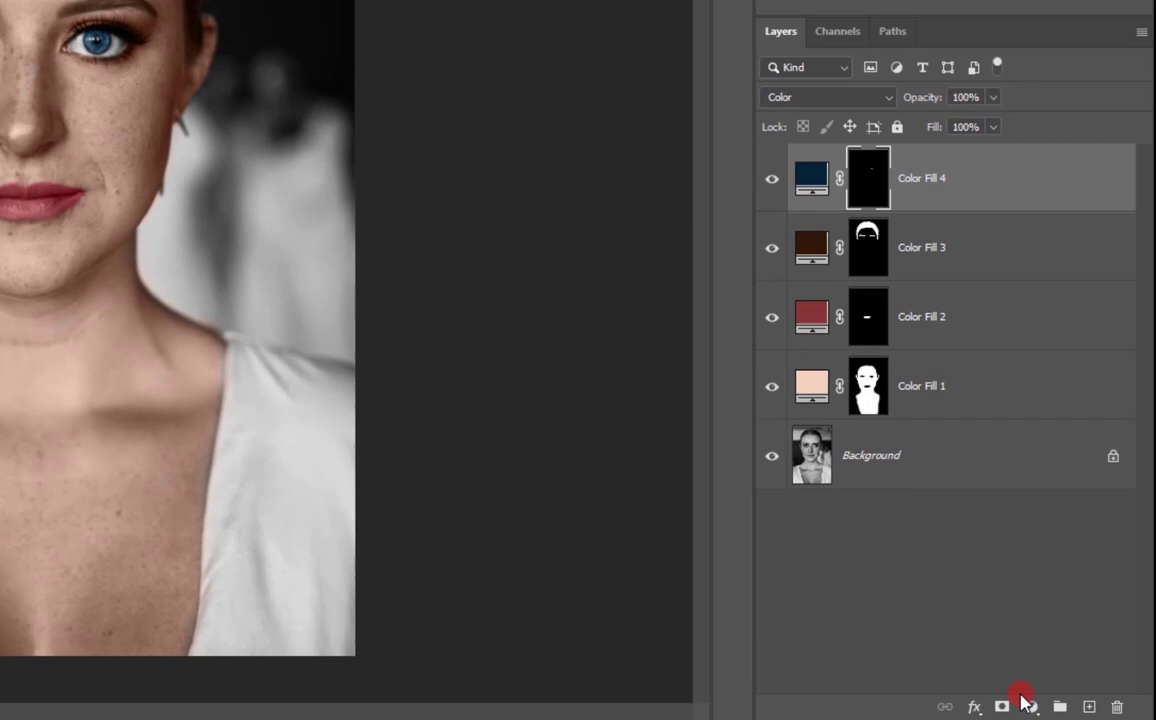
pyautogui.click(1025, 700)
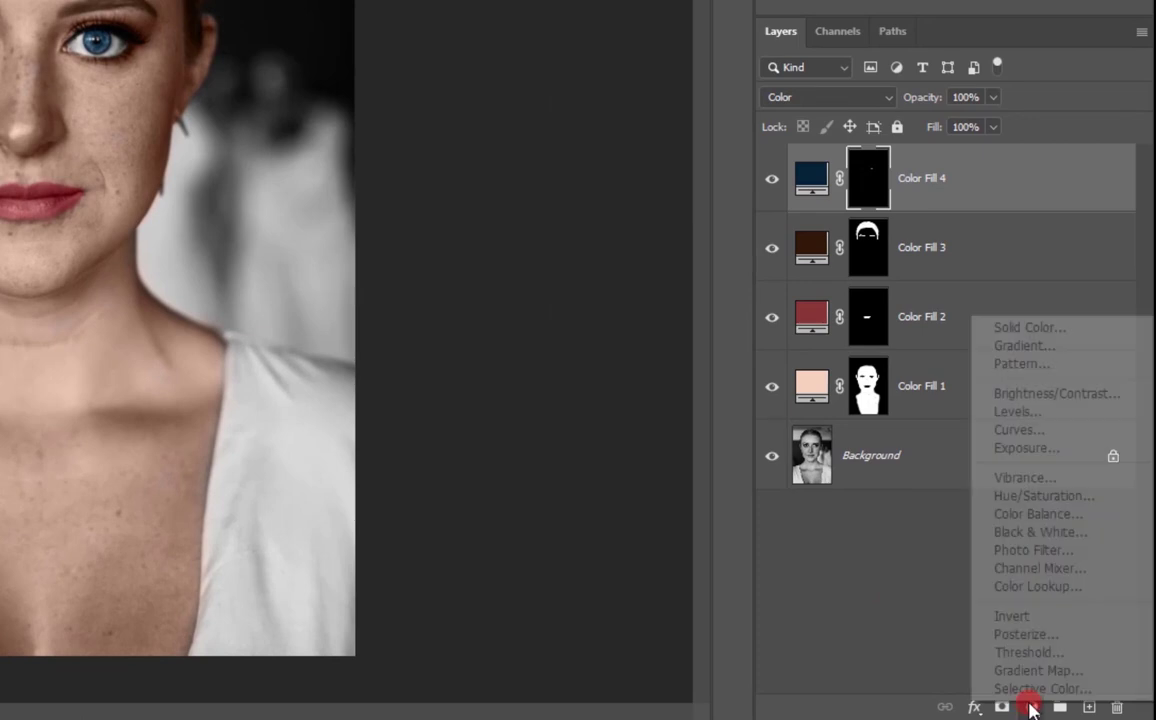
pyautogui.click(1019, 430)
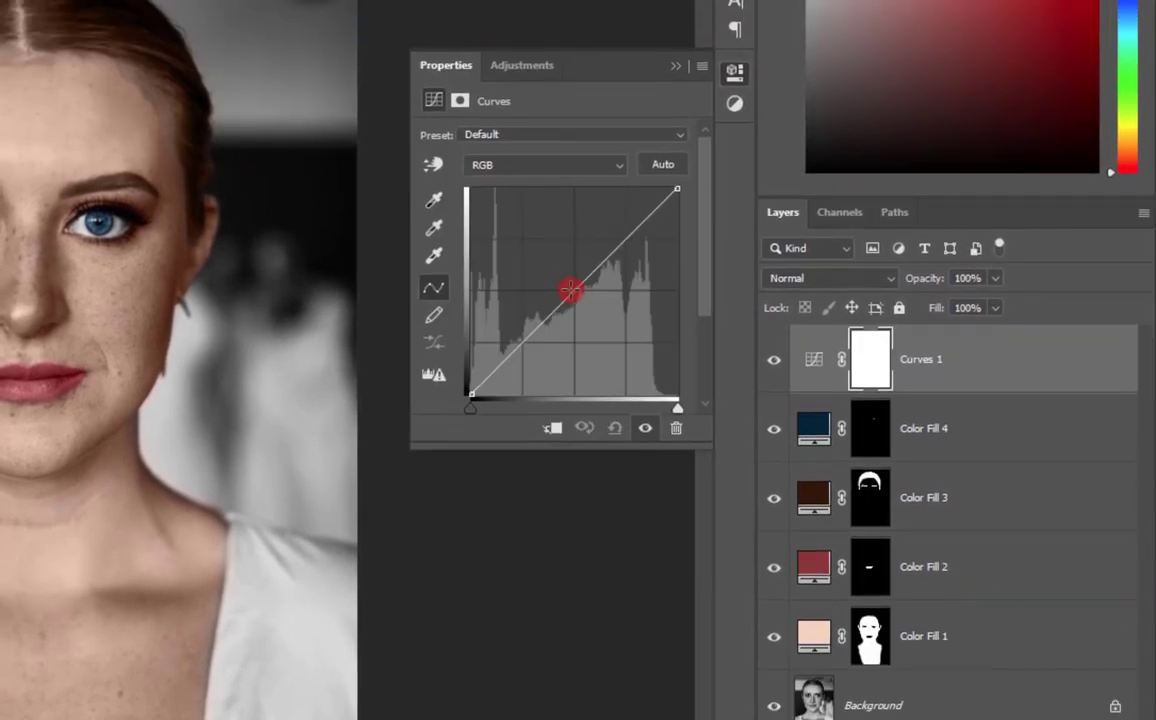
pyautogui.moveTo(567, 296); pyautogui.dragTo(577, 273)
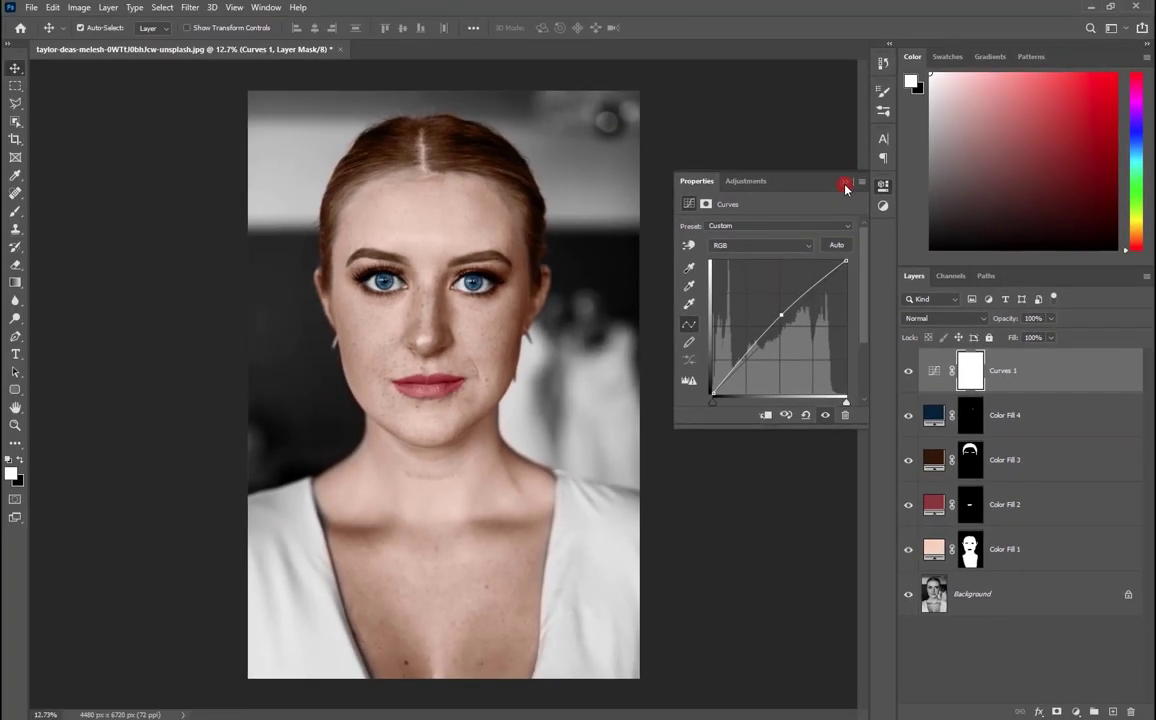
pyautogui.click(676, 65)
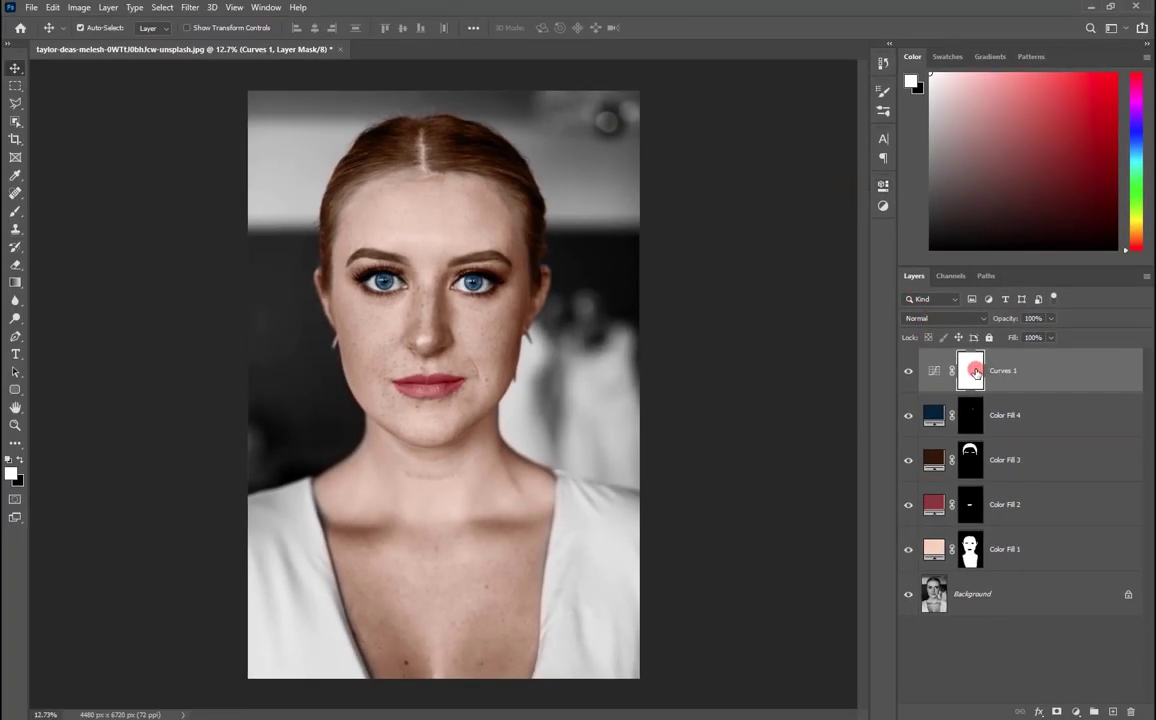
# Step: Invert the Curves 1 mask to black and paint white over the left eye's whites
pyautogui.hotkey('ctrl', 'i')
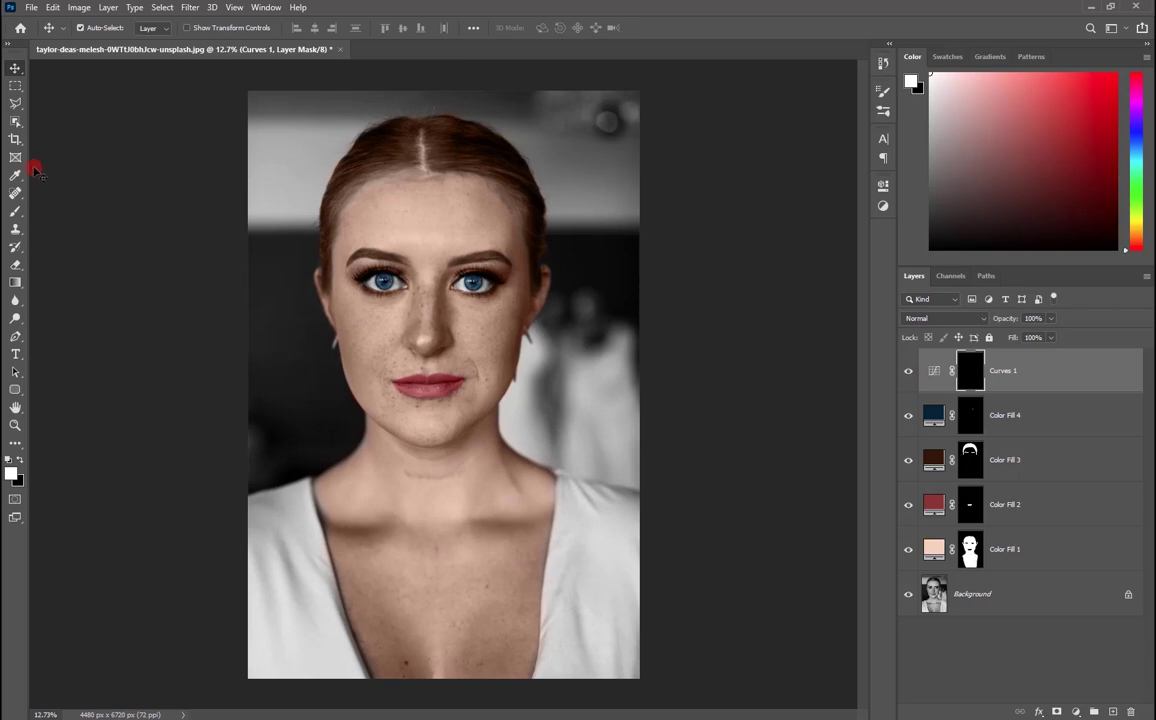
pyautogui.click(15, 211)
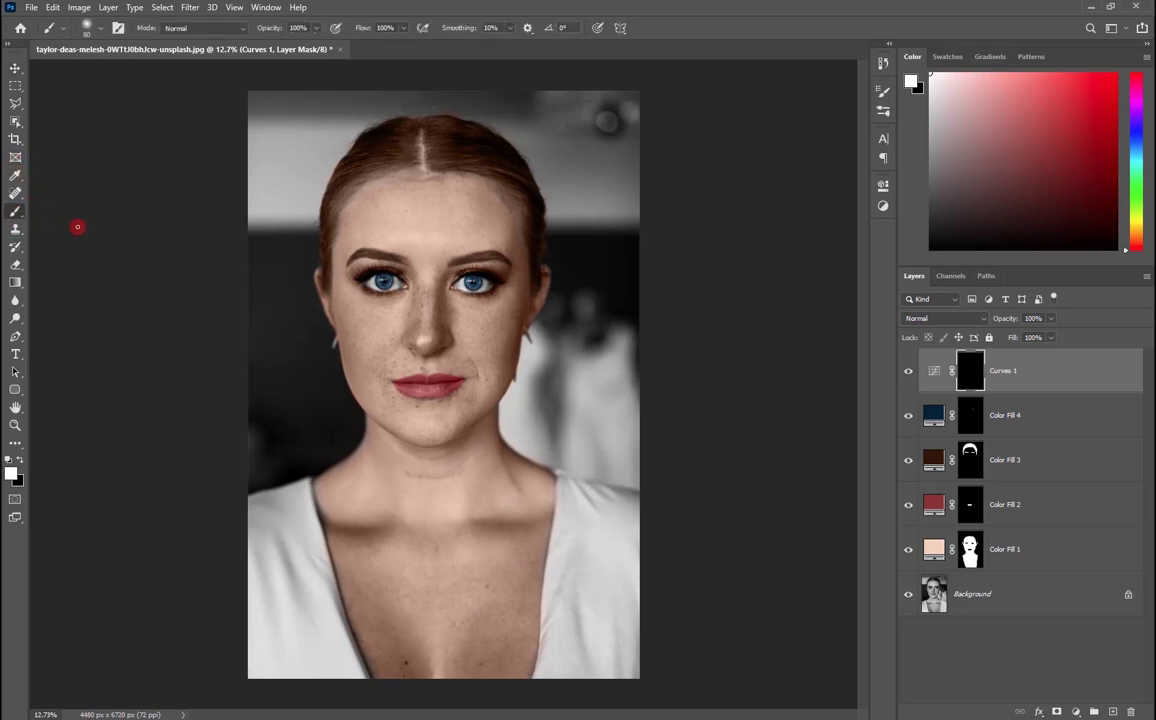
pyautogui.scroll(1, 393, 313)
pyautogui.scroll(3, 393, 313)
pyautogui.scroll(3, 387, 258)
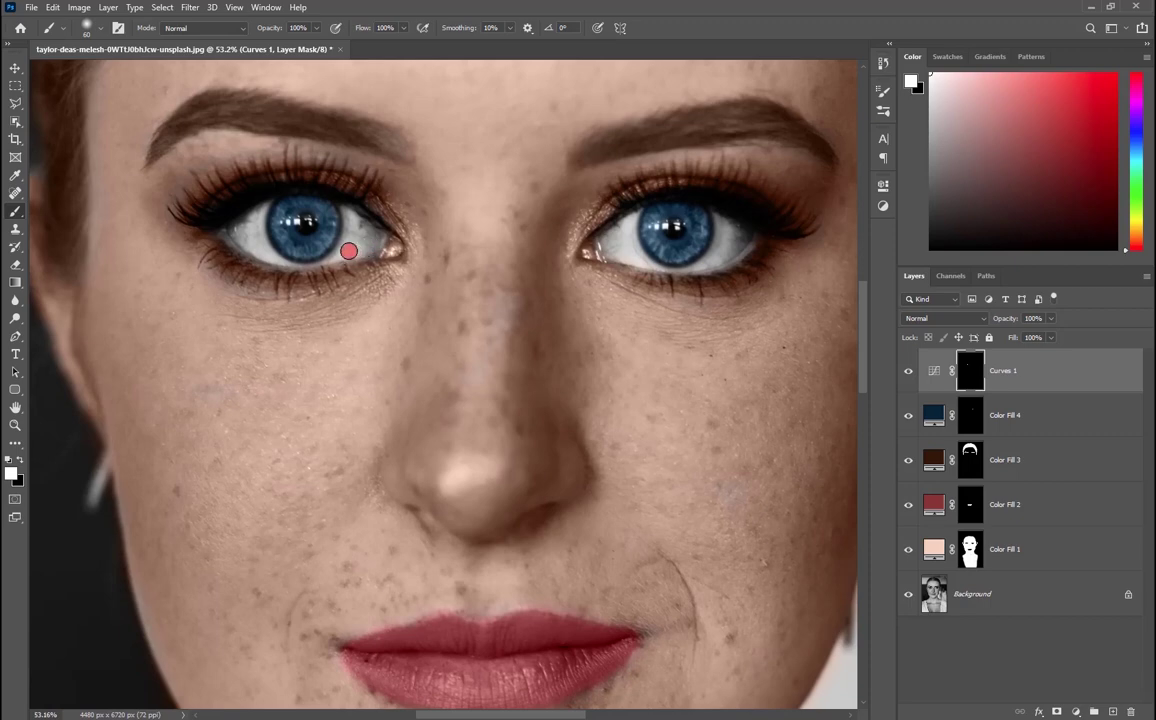
pyautogui.press('[')
pyautogui.moveTo(276, 262); pyautogui.dragTo(231, 234)
pyautogui.moveTo(260, 211)
pyautogui.mouseDown()
pyautogui.moveTo(244, 241)
pyautogui.moveTo(212, 212)
pyautogui.moveTo(259, 211)
pyautogui.mouseUp()
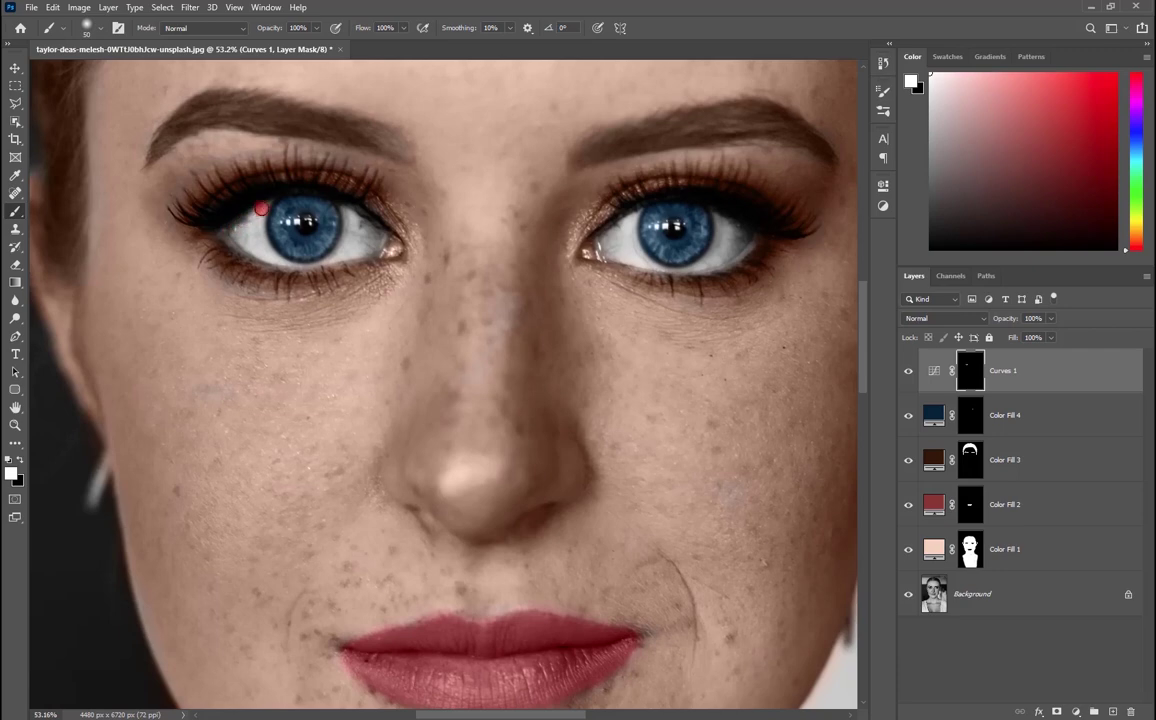
pyautogui.click(907, 373)
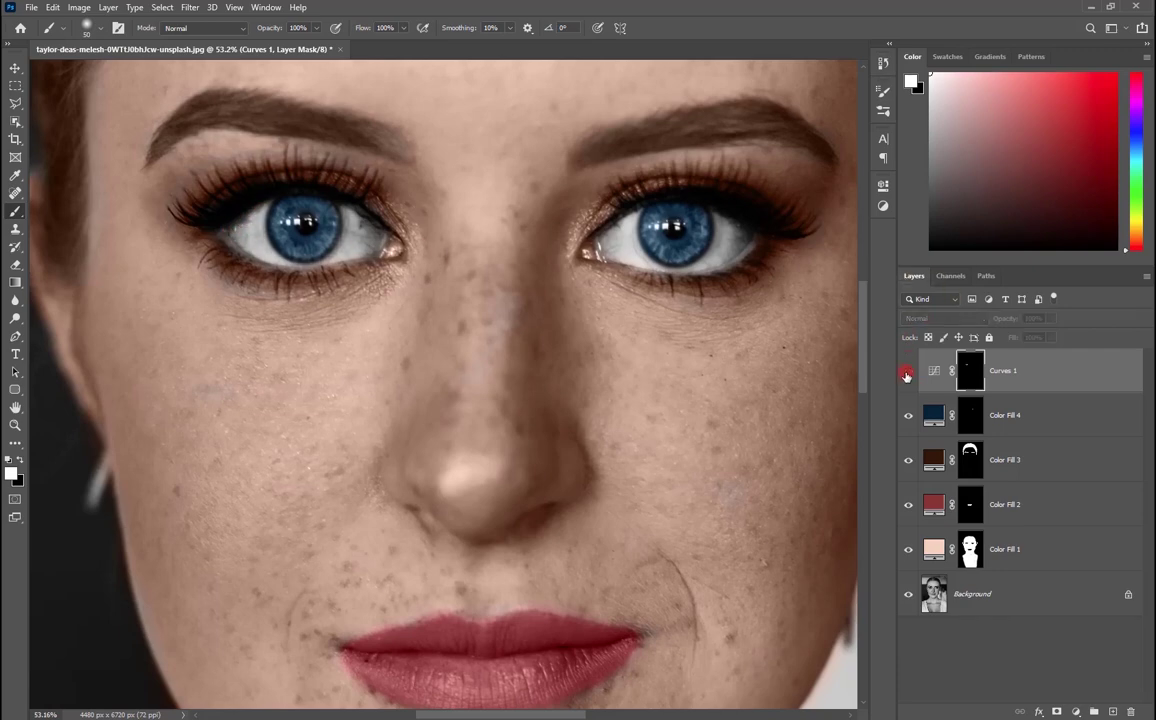
pyautogui.click(907, 373)
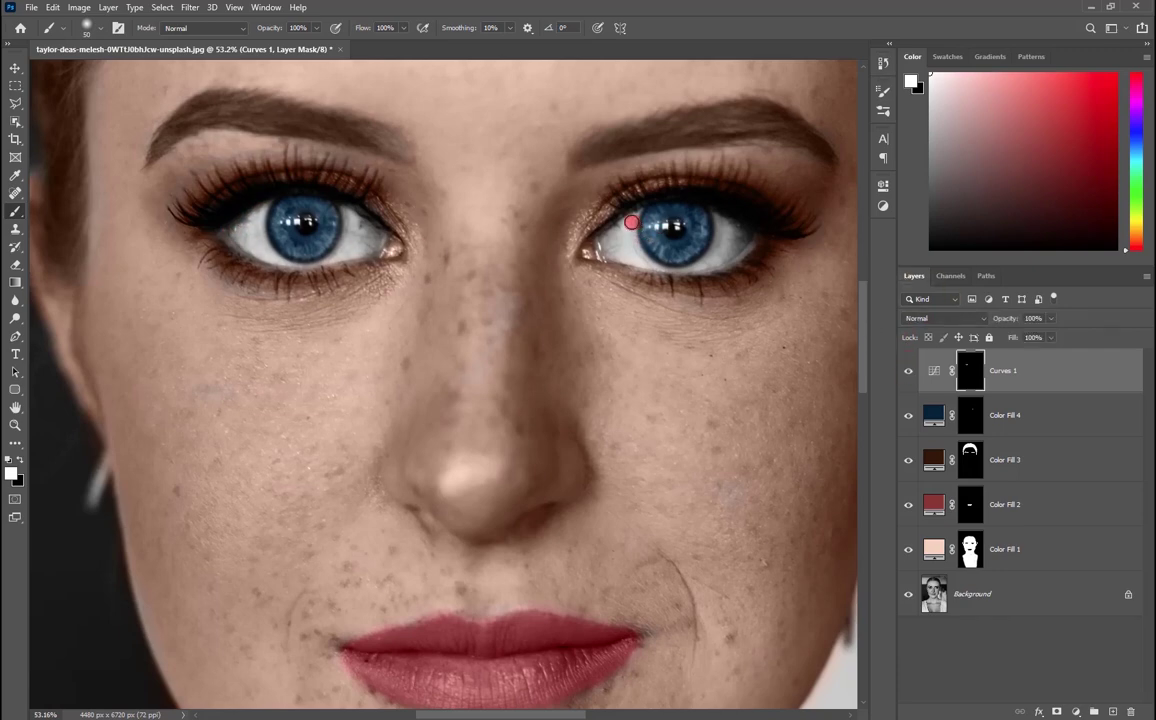
# Step: Paint white over the right eye's whites, then toggle Curves 1 to compare
pyautogui.moveTo(629, 220)
pyautogui.mouseDown()
pyautogui.moveTo(609, 237)
pyautogui.moveTo(632, 255)
pyautogui.moveTo(591, 240)
pyautogui.moveTo(710, 262)
pyautogui.moveTo(700, 236)
pyautogui.moveTo(737, 242)
pyautogui.mouseUp()
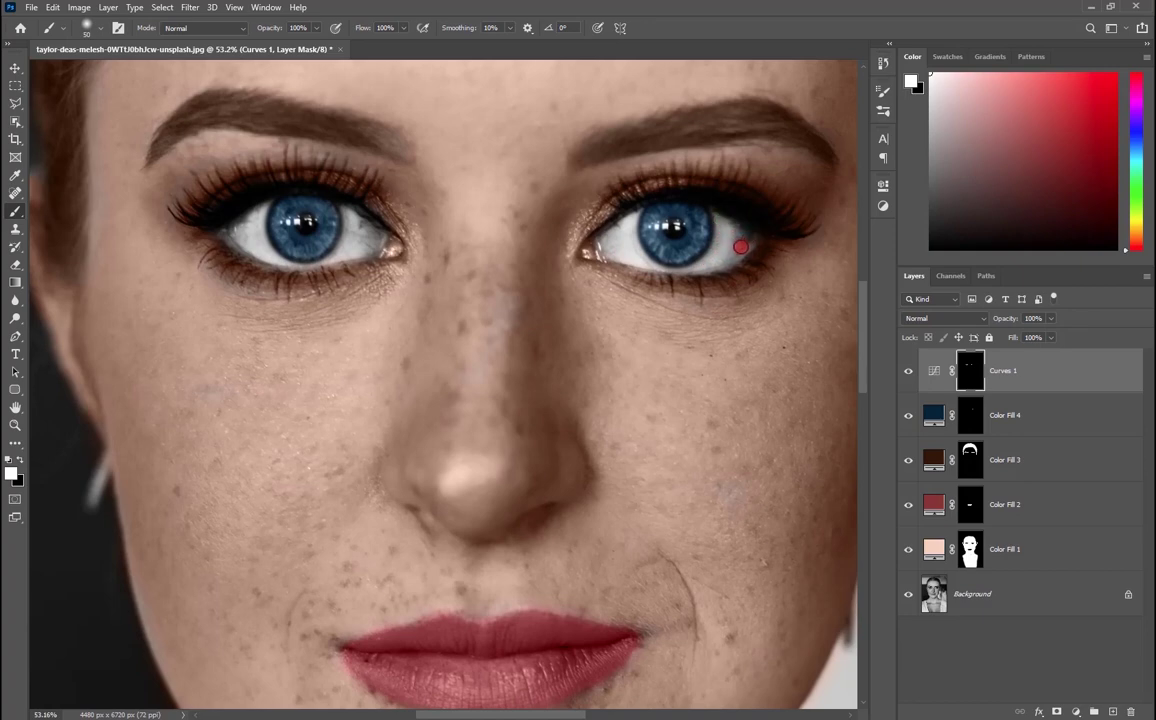
pyautogui.moveTo(740, 246); pyautogui.dragTo(714, 261)
pyautogui.moveTo(662, 270); pyautogui.dragTo(617, 250)
pyautogui.hotkey('ctrl', '0')
pyautogui.click(909, 371)
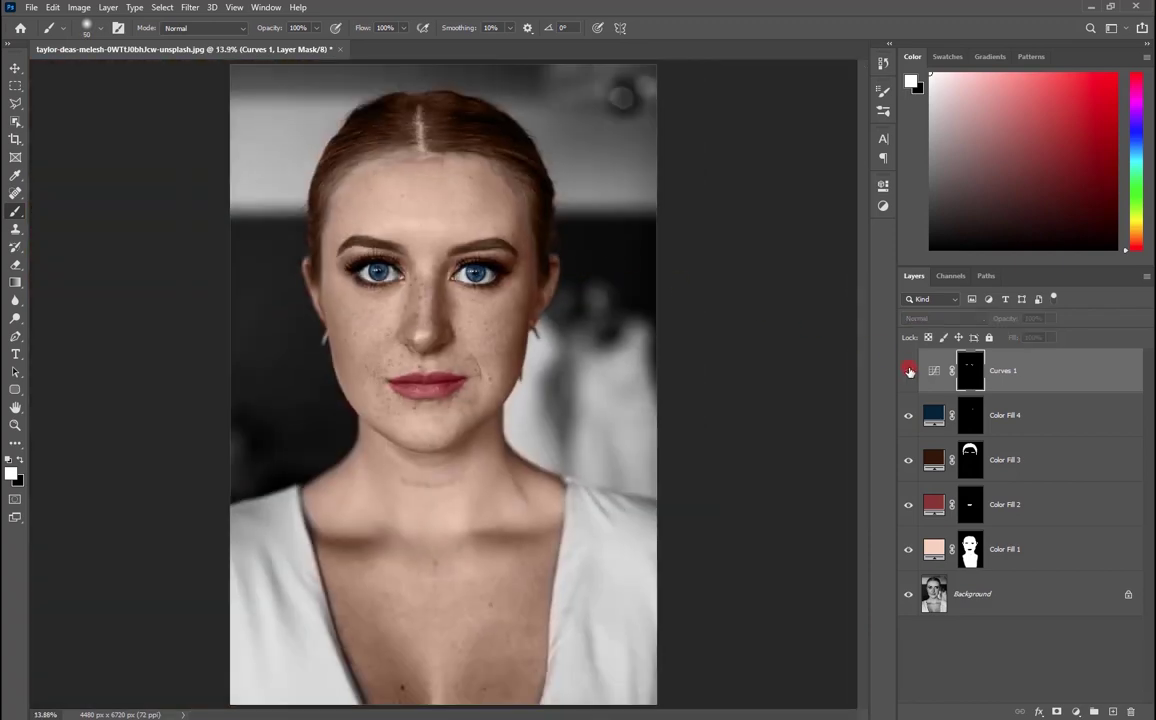
pyautogui.click(909, 371)
pyautogui.click(15, 68)
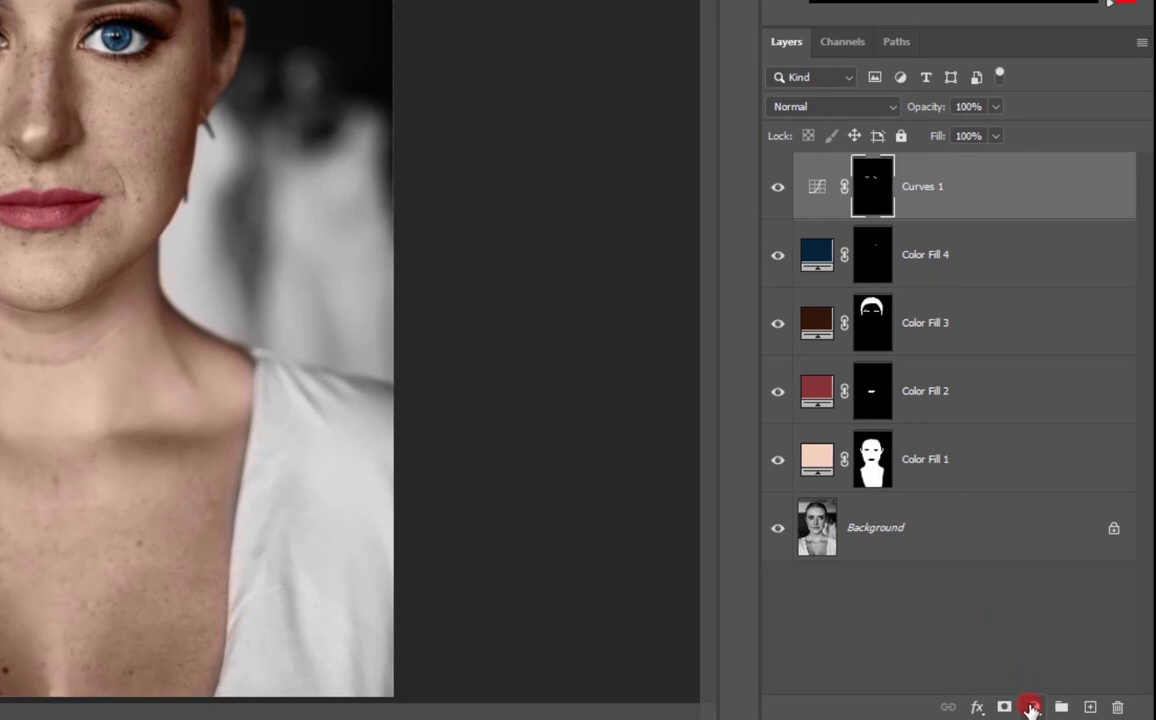
# Step: Add a Brightness/Contrast adjustment layer with Contrast raised to 54
pyautogui.click(1035, 703)
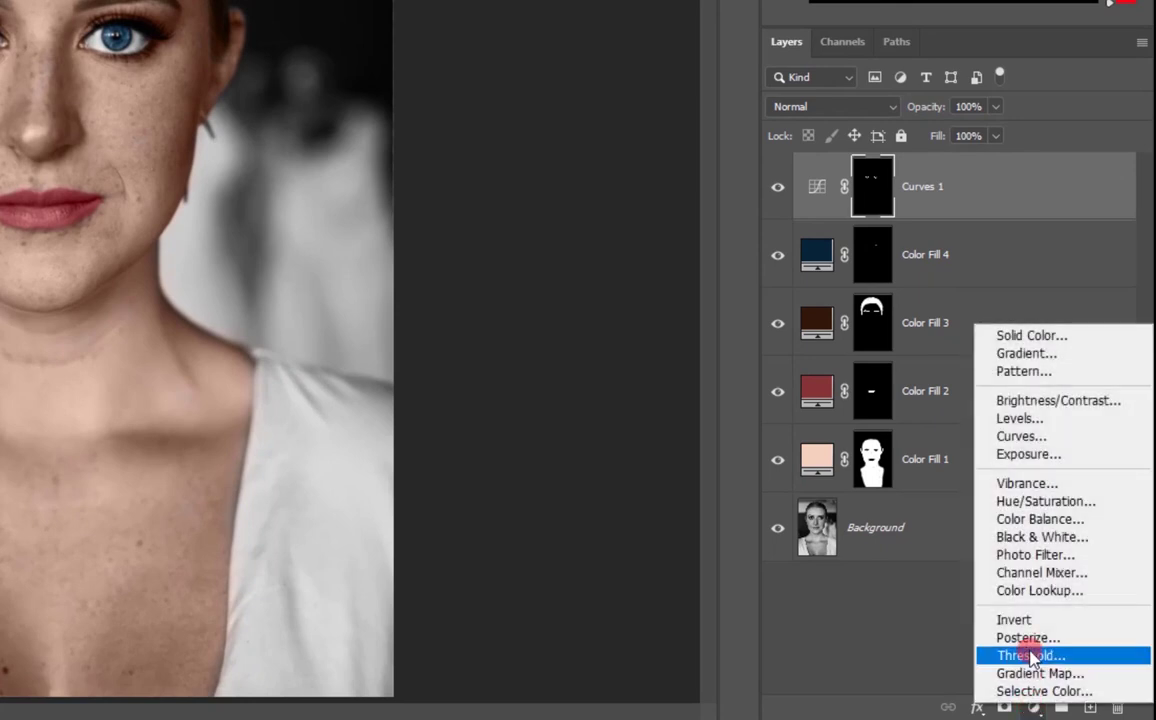
pyautogui.click(1060, 404)
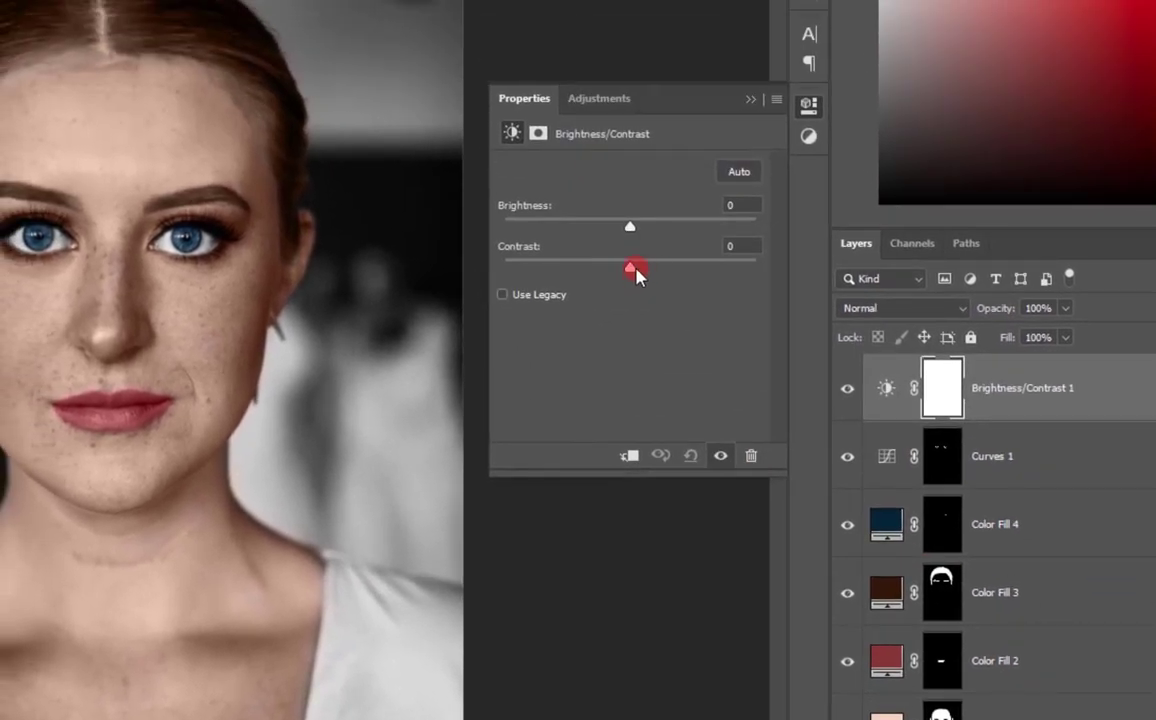
pyautogui.moveTo(636, 274)
pyautogui.mouseDown()
pyautogui.moveTo(711, 273)
pyautogui.moveTo(700, 275)
pyautogui.mouseUp()
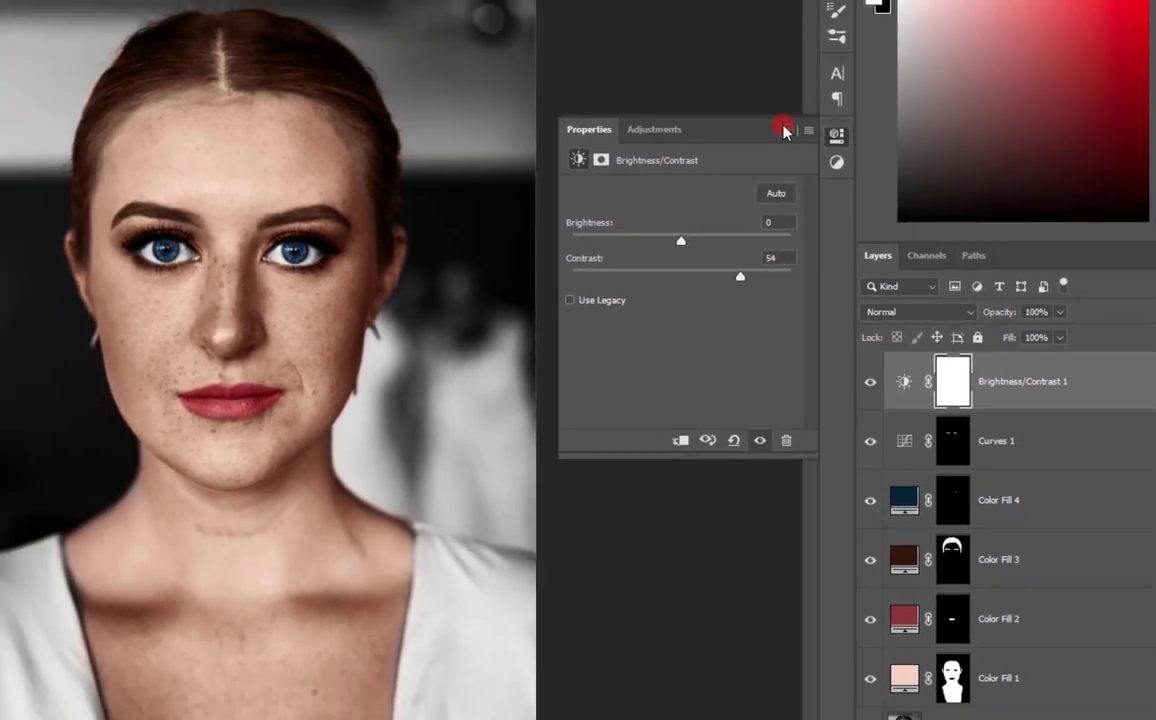
pyautogui.click(750, 98)
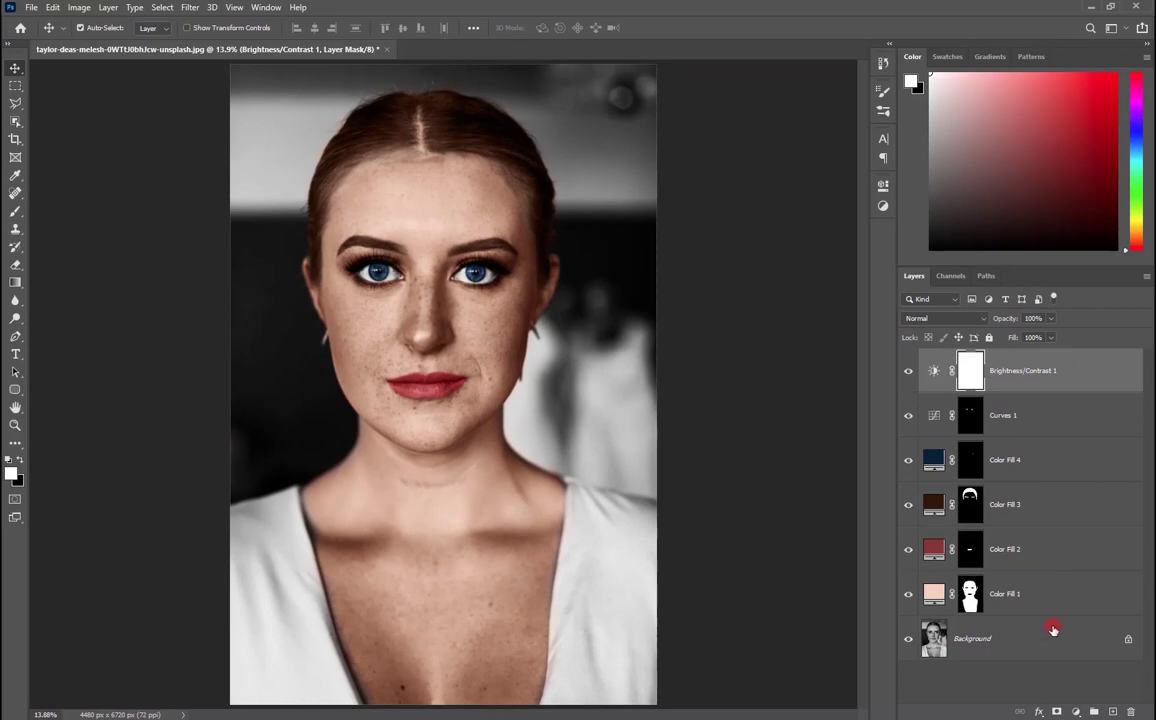
pyautogui.click(1075, 707)
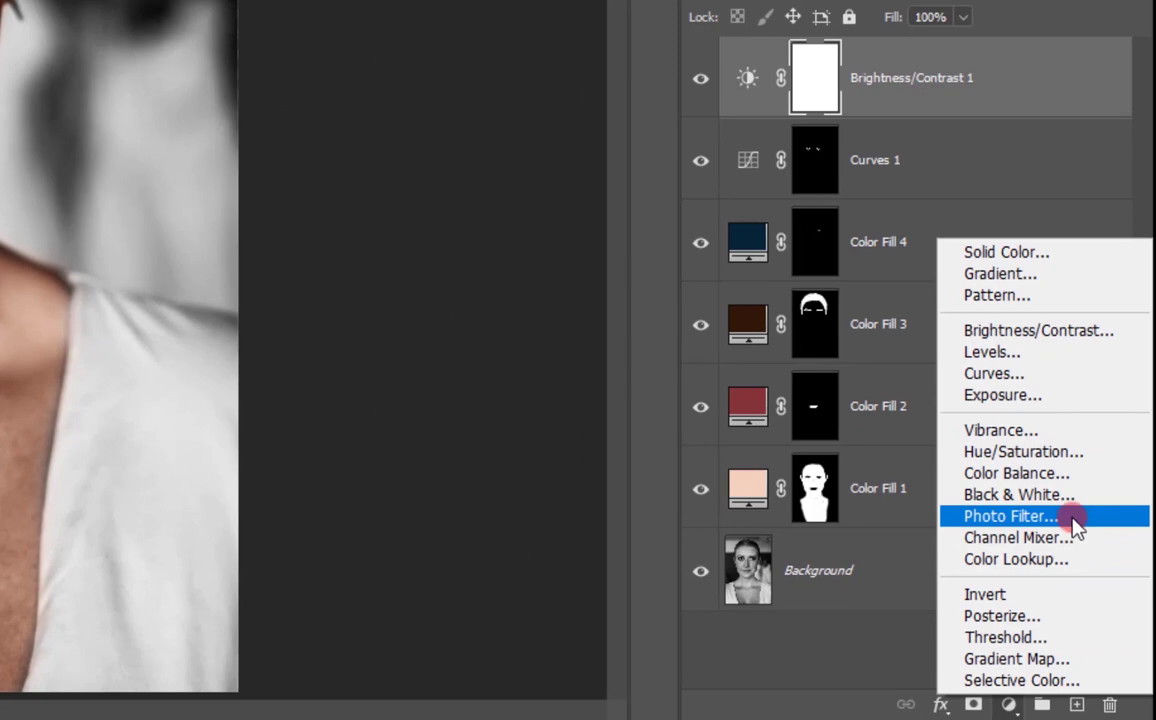
# Step: Add a Selective Color layer, adjusting Cyan in the Reds and Black in the Whites
pyautogui.click(1016, 684)
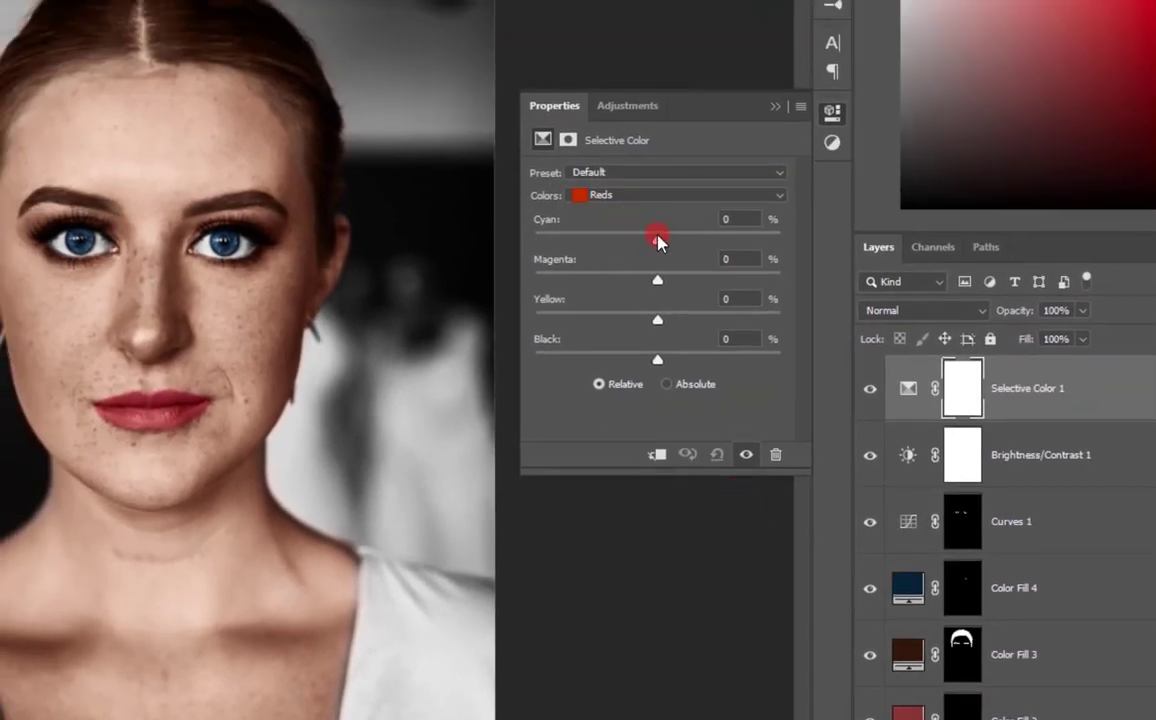
pyautogui.moveTo(657, 240); pyautogui.dragTo(684, 236)
pyautogui.moveTo(627, 237)
pyautogui.mouseDown()
pyautogui.moveTo(665, 241)
pyautogui.moveTo(652, 246)
pyautogui.mouseUp()
pyautogui.moveTo(647, 243)
pyautogui.mouseDown()
pyautogui.moveTo(740, 237)
pyautogui.moveTo(666, 243)
pyautogui.mouseUp()
pyautogui.click(640, 195)
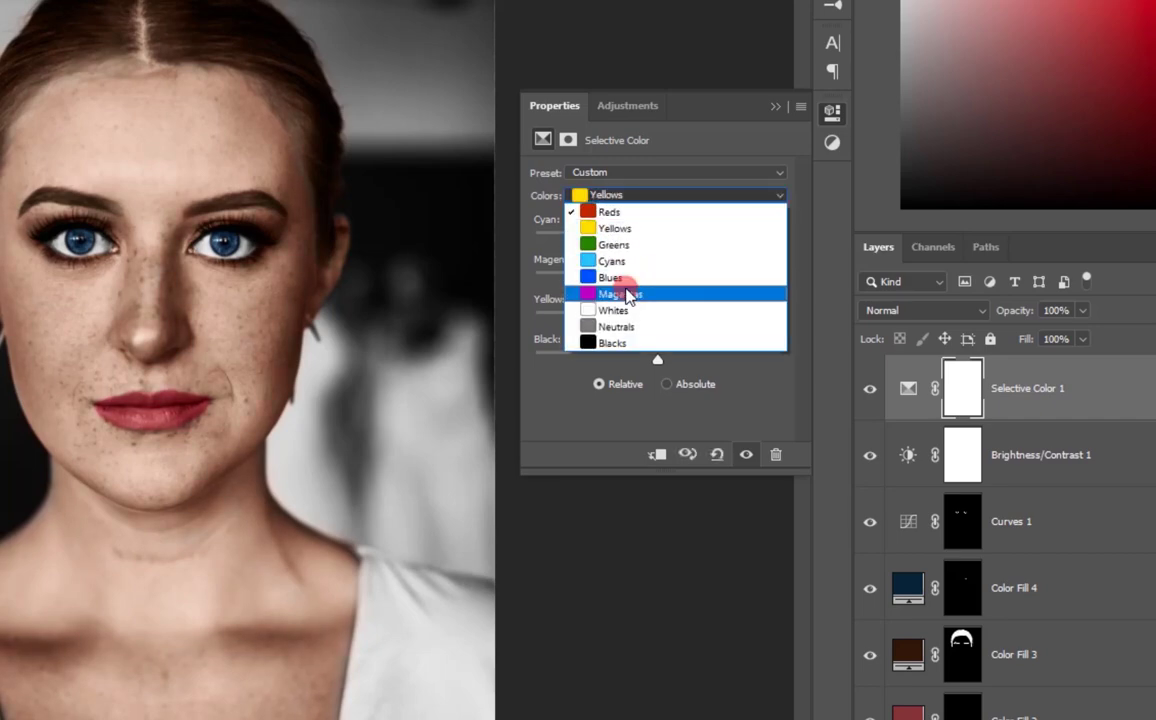
pyautogui.click(612, 310)
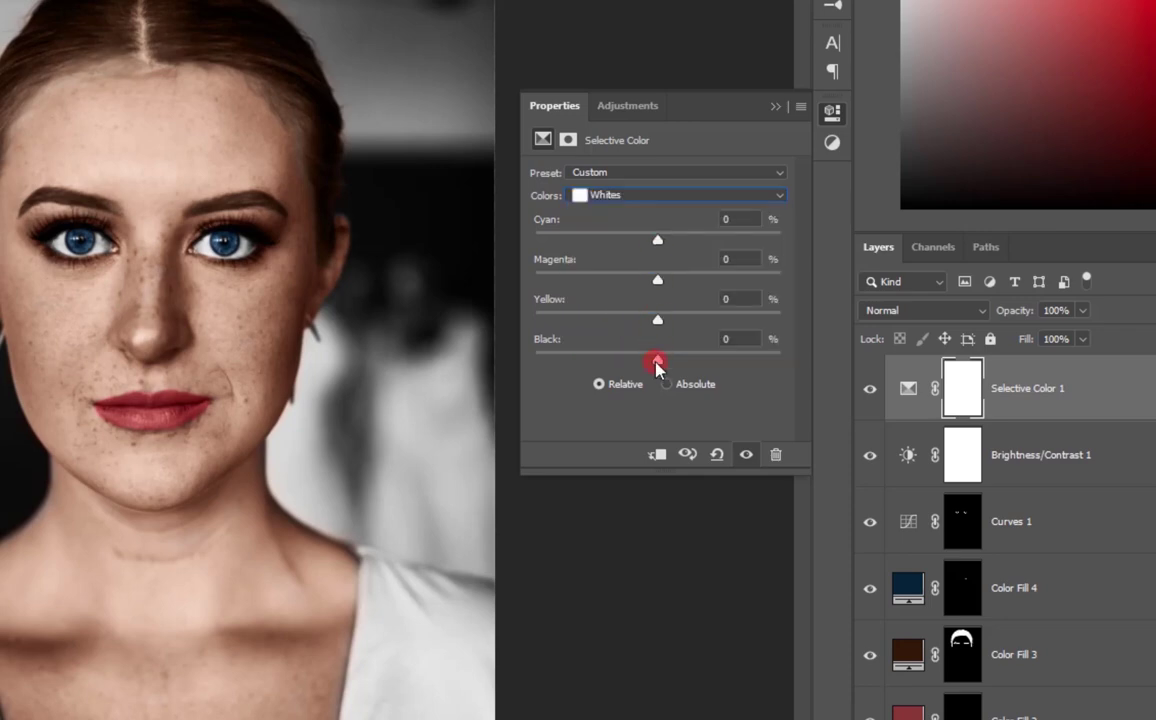
pyautogui.moveTo(657, 363)
pyautogui.mouseDown()
pyautogui.moveTo(640, 366)
pyautogui.moveTo(727, 363)
pyautogui.moveTo(621, 366)
pyautogui.mouseUp()
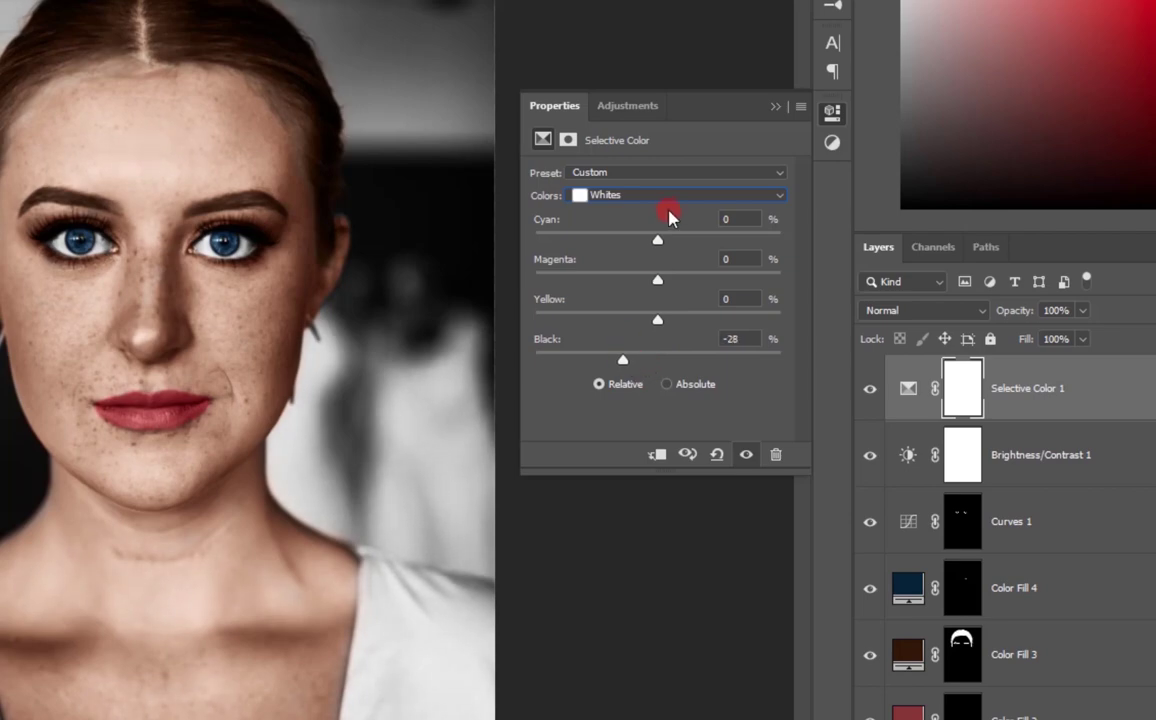
# Step: Set the Neutrals to Cyan -6, Magenta +3, Yellow -3 and Black +4
pyautogui.click(653, 196)
pyautogui.click(625, 327)
pyautogui.click(657, 241)
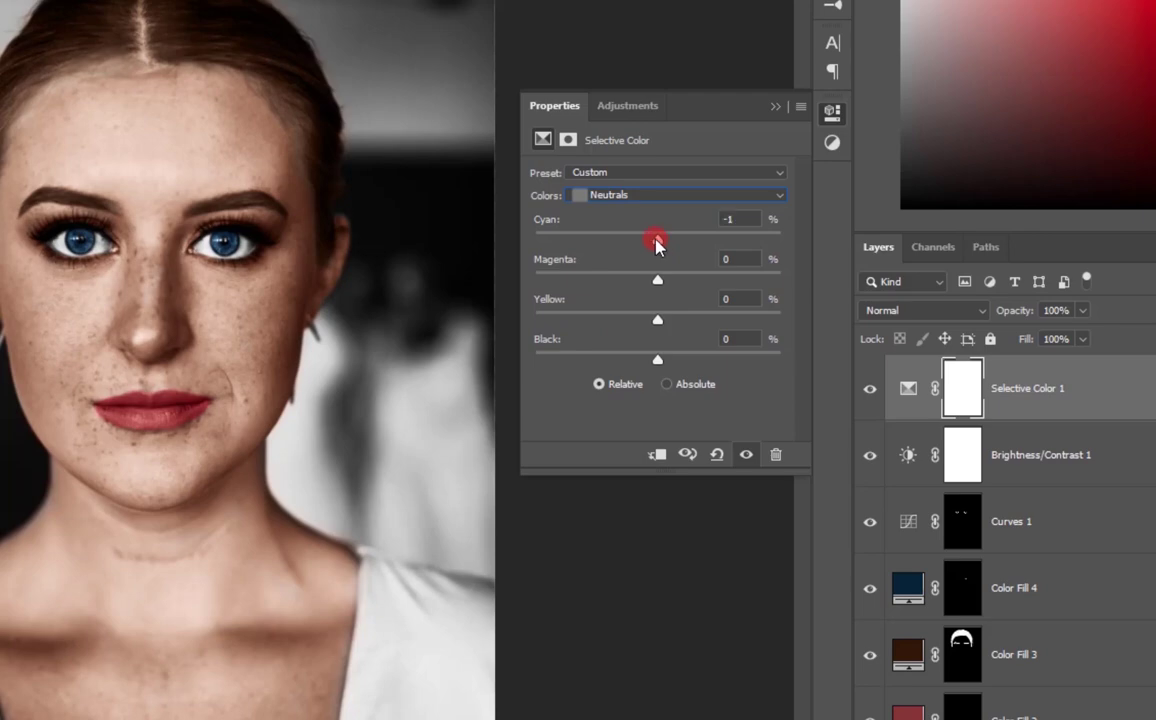
pyautogui.moveTo(657, 243); pyautogui.dragTo(649, 243)
pyautogui.click(657, 282)
pyautogui.moveTo(660, 286); pyautogui.dragTo(667, 286)
pyautogui.click(660, 324)
pyautogui.moveTo(659, 330); pyautogui.dragTo(655, 330)
pyautogui.click(657, 360)
pyautogui.moveTo(658, 362); pyautogui.dragTo(662, 366)
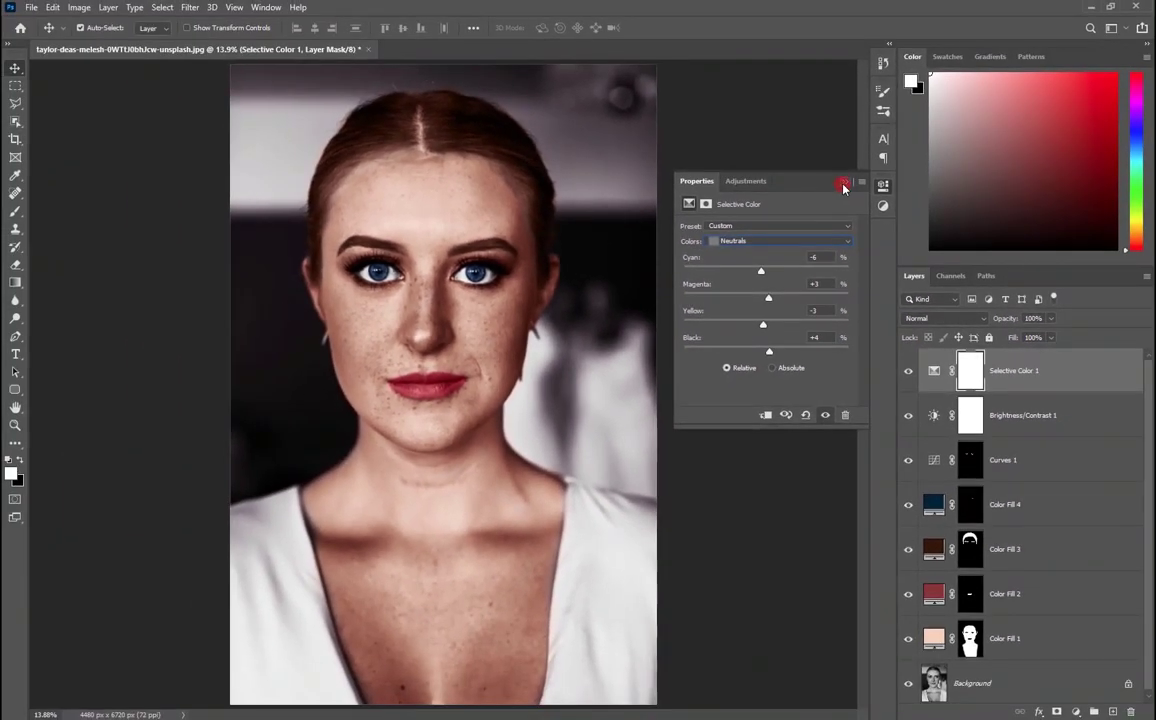
pyautogui.click(843, 186)
pyautogui.scroll(-1, 691, 401)
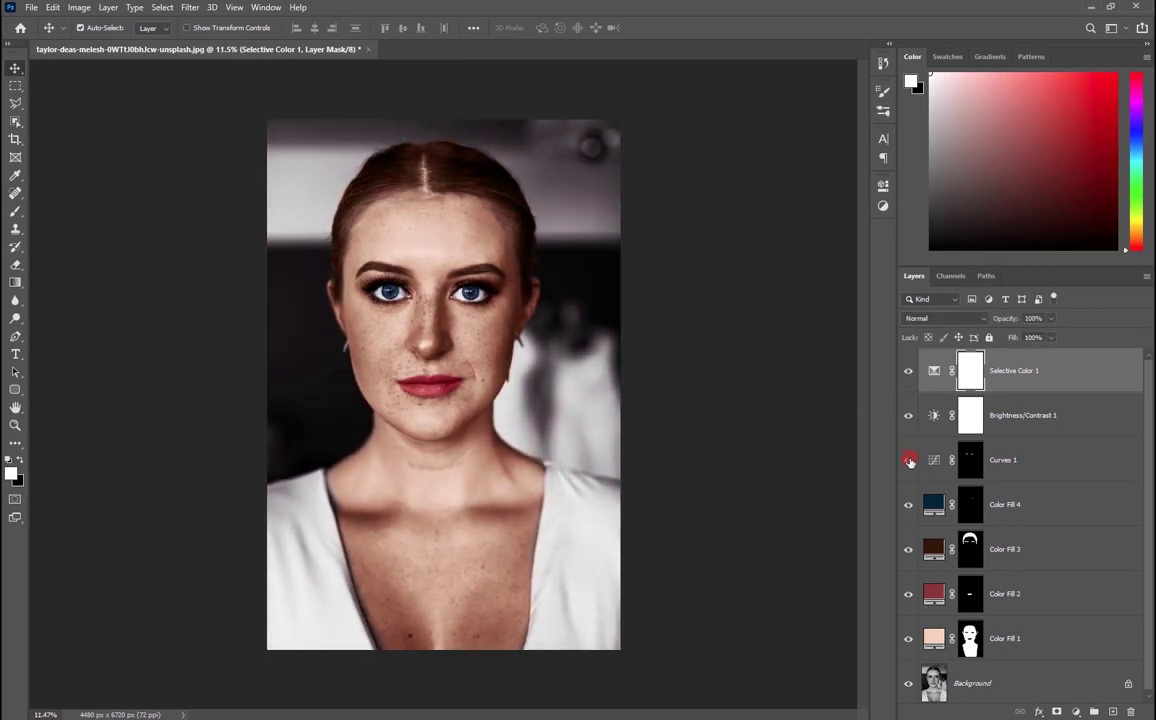
pyautogui.keyDown('alt'); pyautogui.click(907, 684); pyautogui.keyUp('alt')
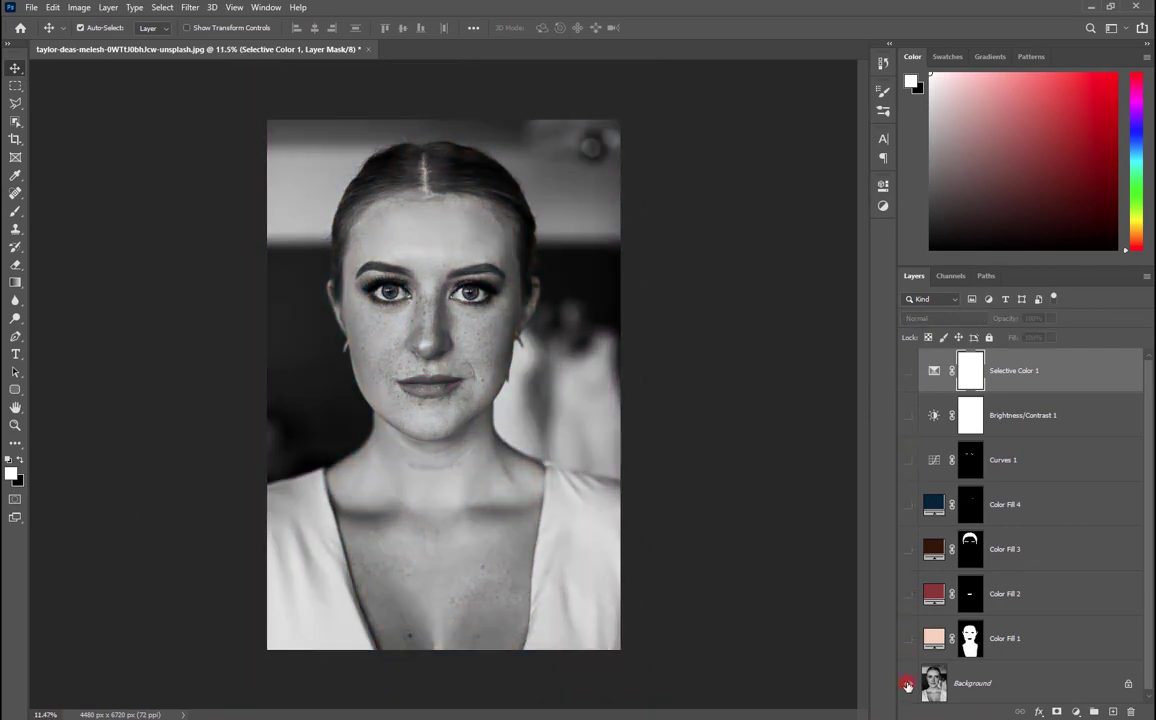
pyautogui.keyDown('alt'); pyautogui.click(907, 684); pyautogui.keyUp('alt')
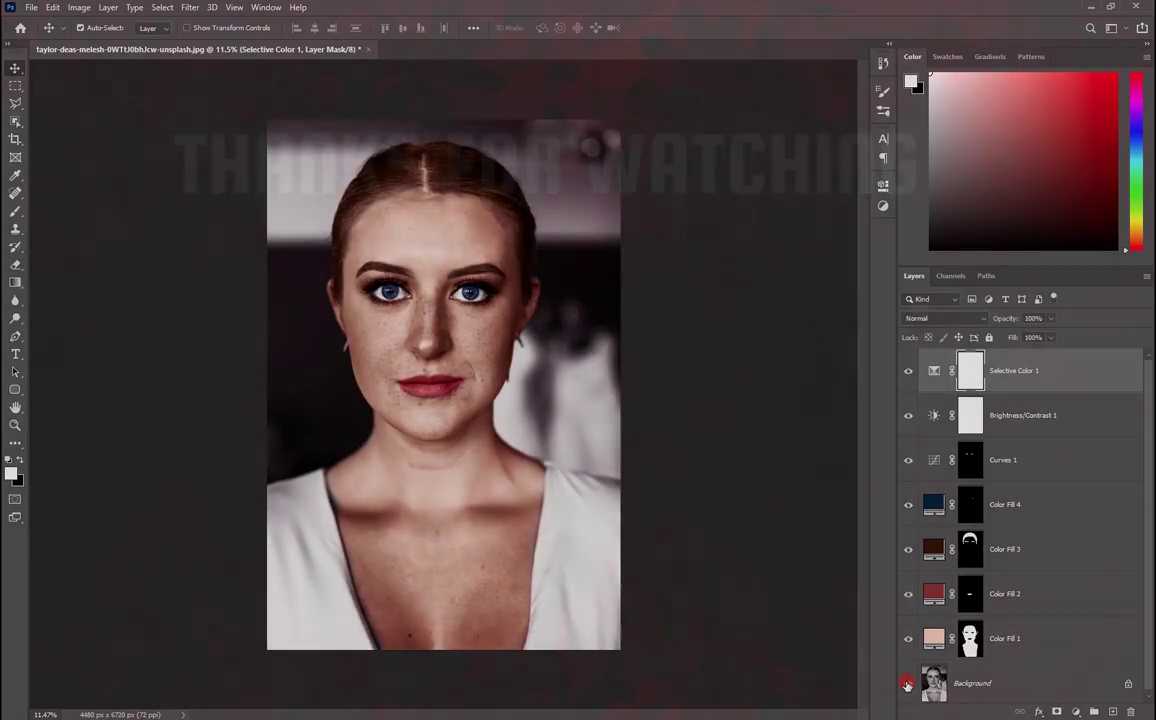